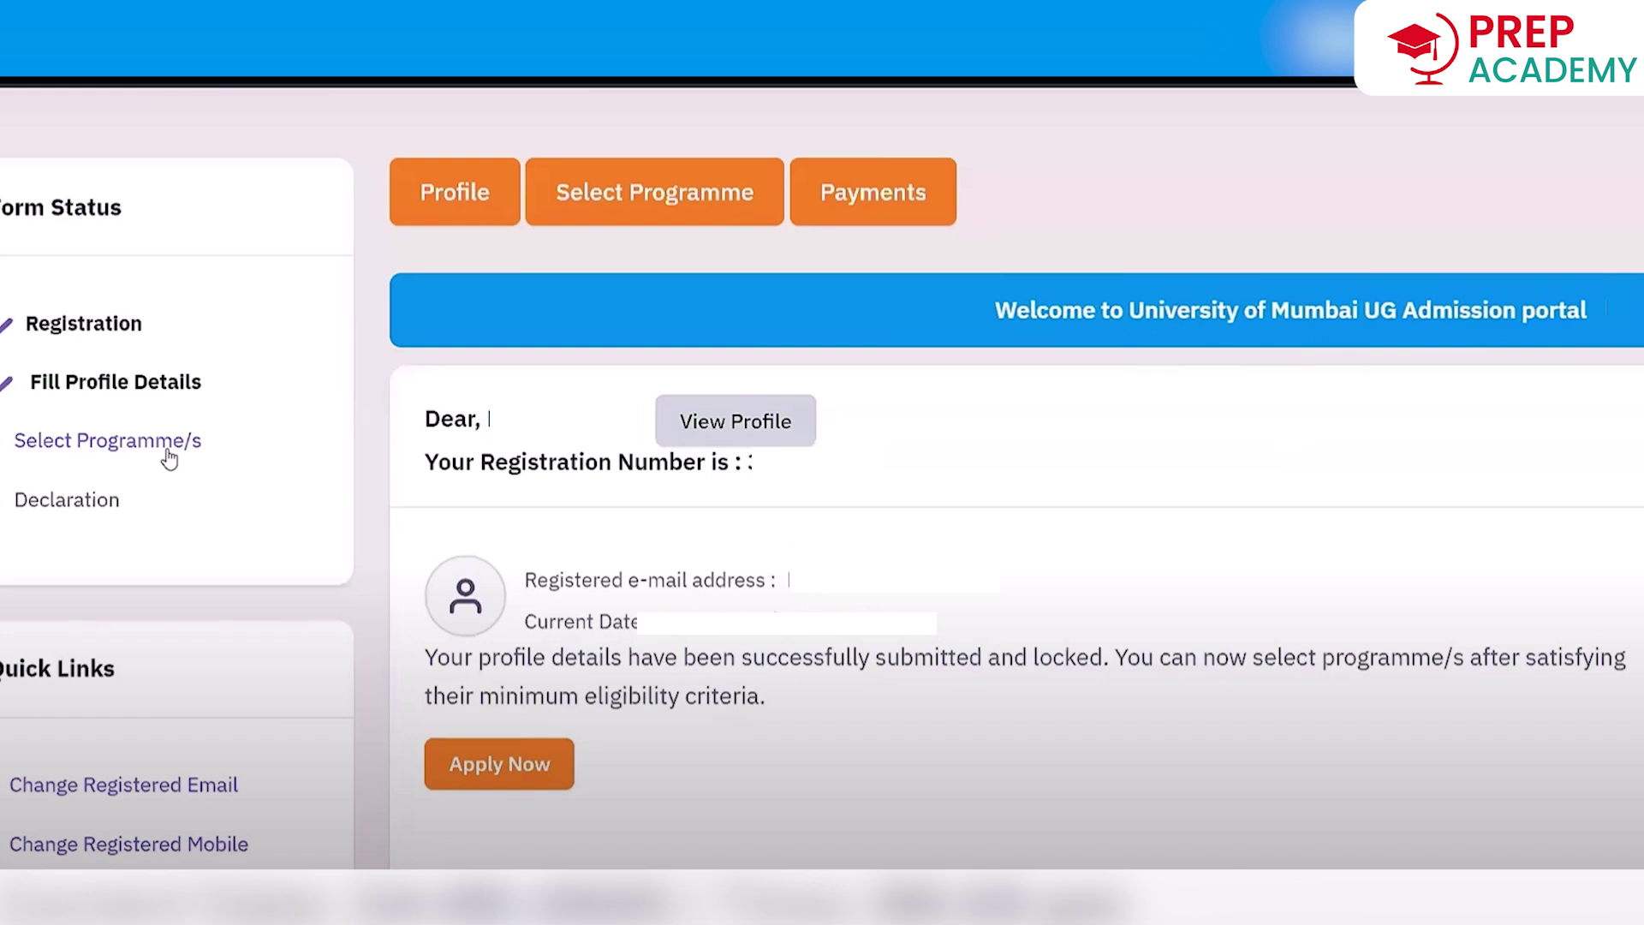
Scroll down the dashboard to reach the option for starting a new programme application.
scroll(761, 403, down, 4)
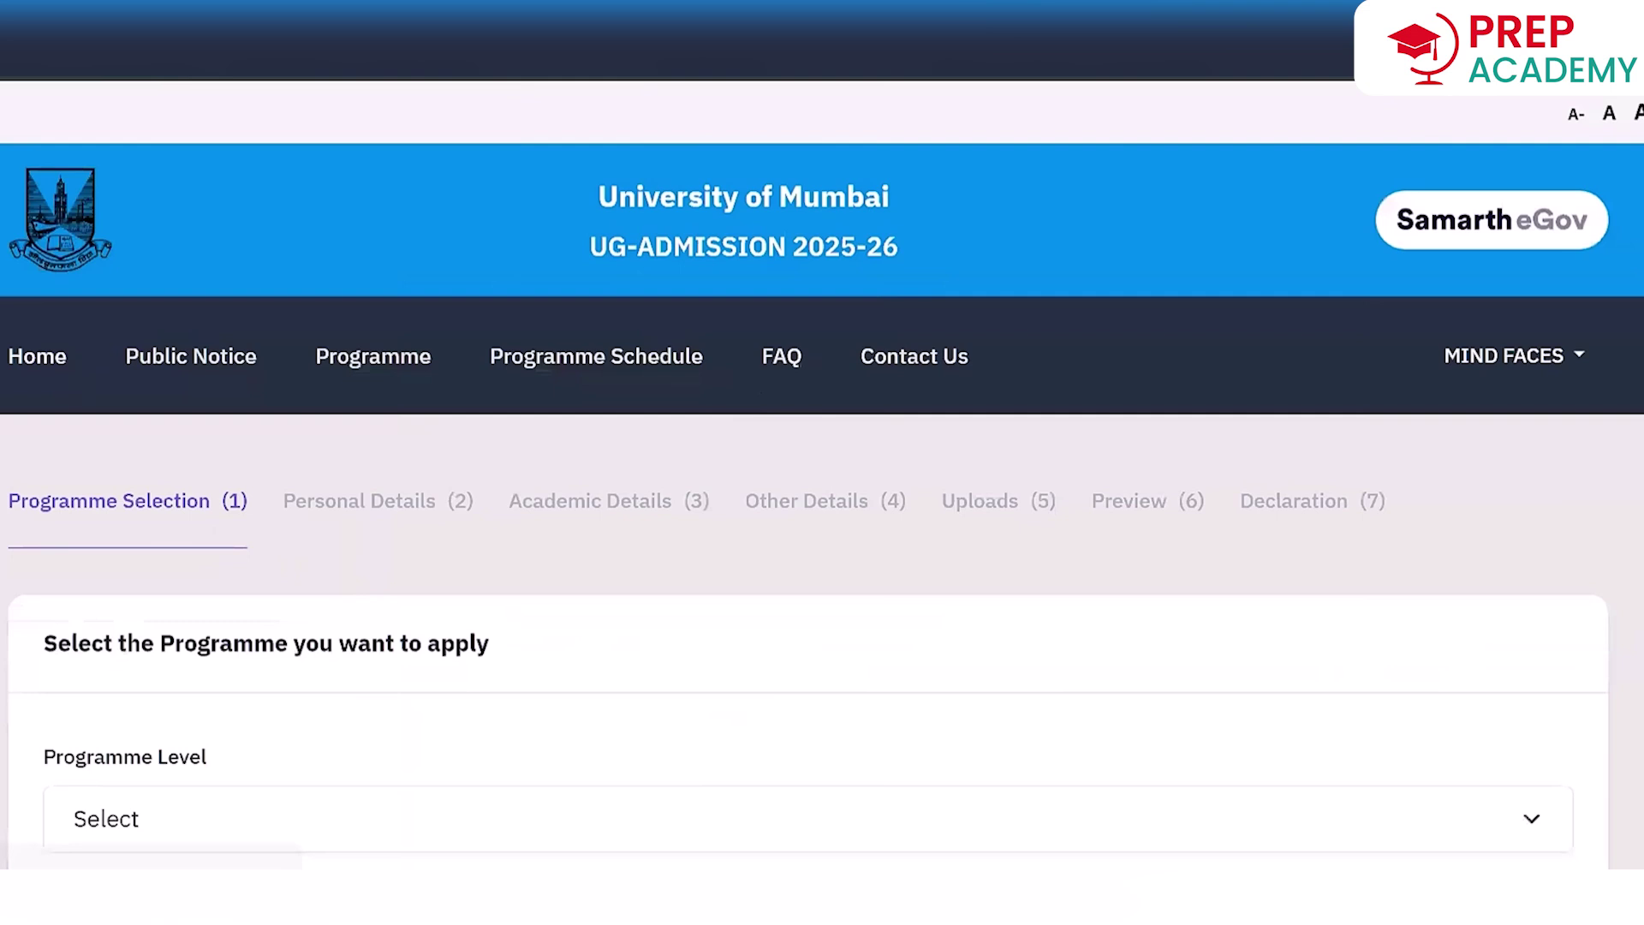
Show the Programme Level options: Bachelor (Under-Graduate Programmes) or Integrated Programmes.
scroll(1291, 482, down, 5)
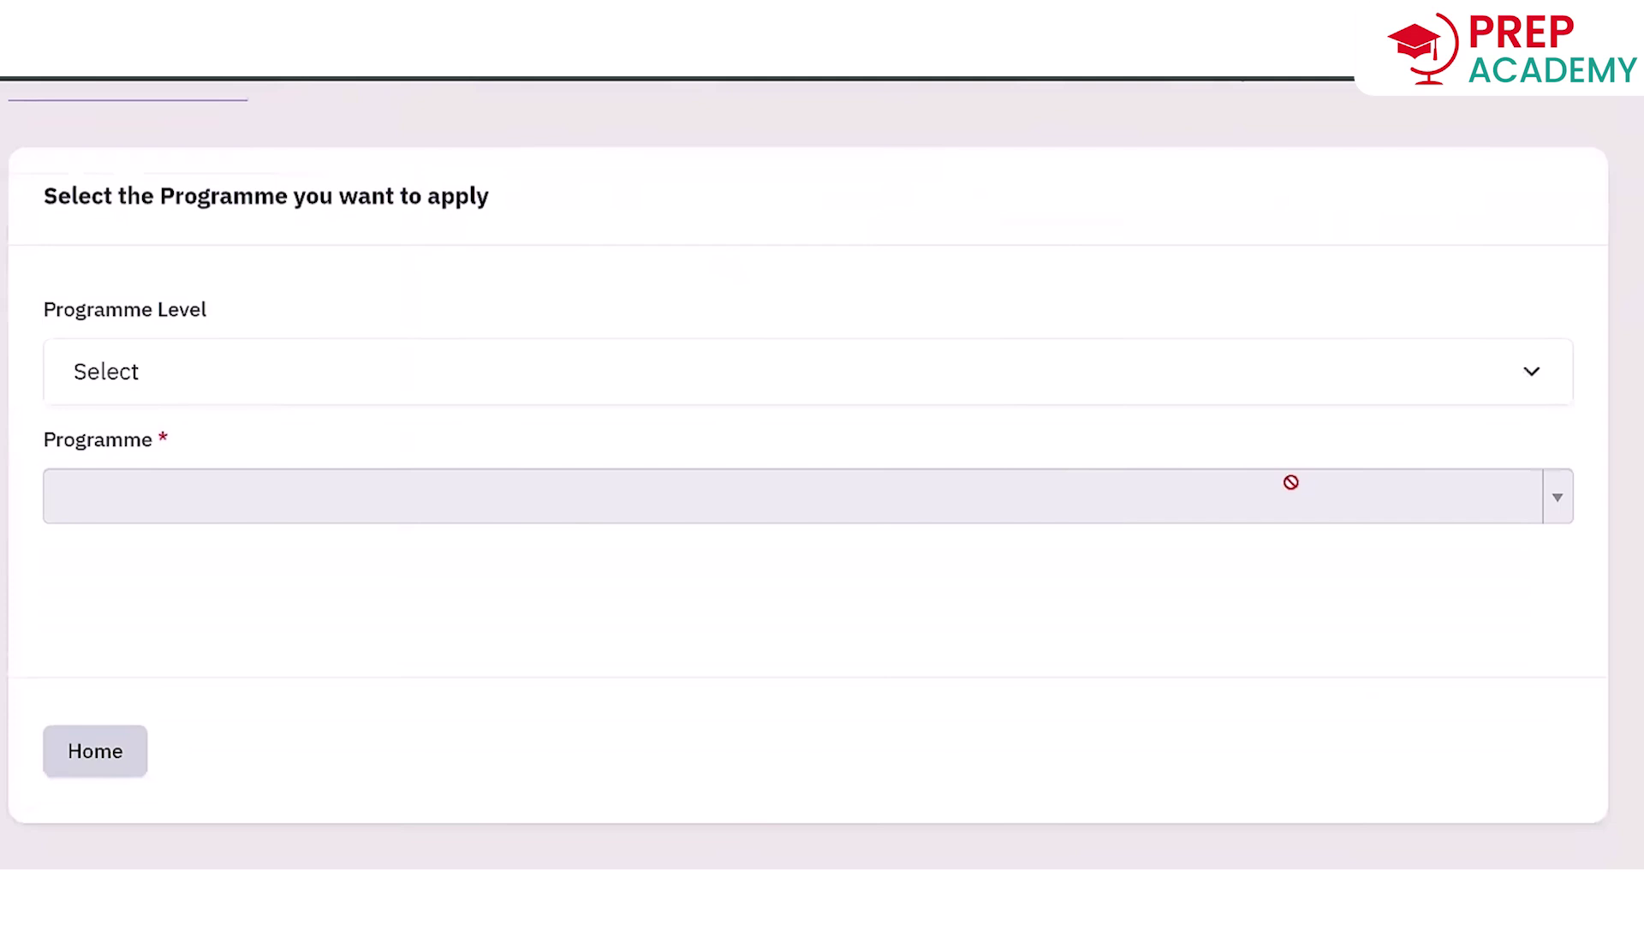
click(600, 371)
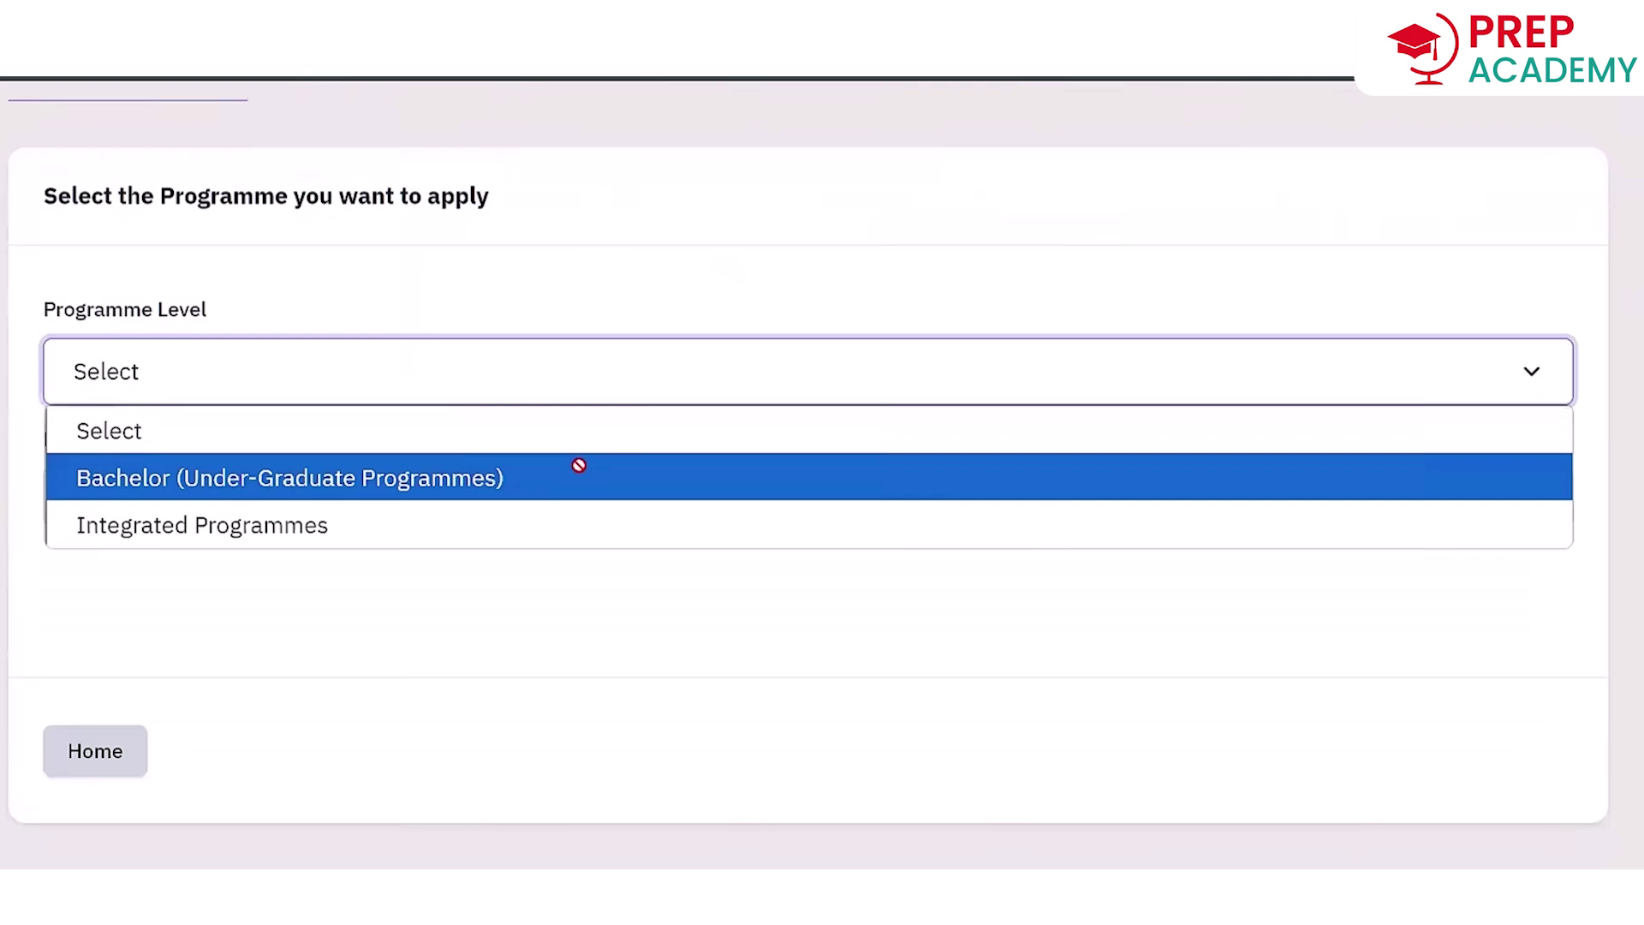
Choose Bachelor (Under-Graduate Programmes), then search 'acco' to pick Bachelors in International Accounting (Autonomous).
click(579, 465)
click(580, 524)
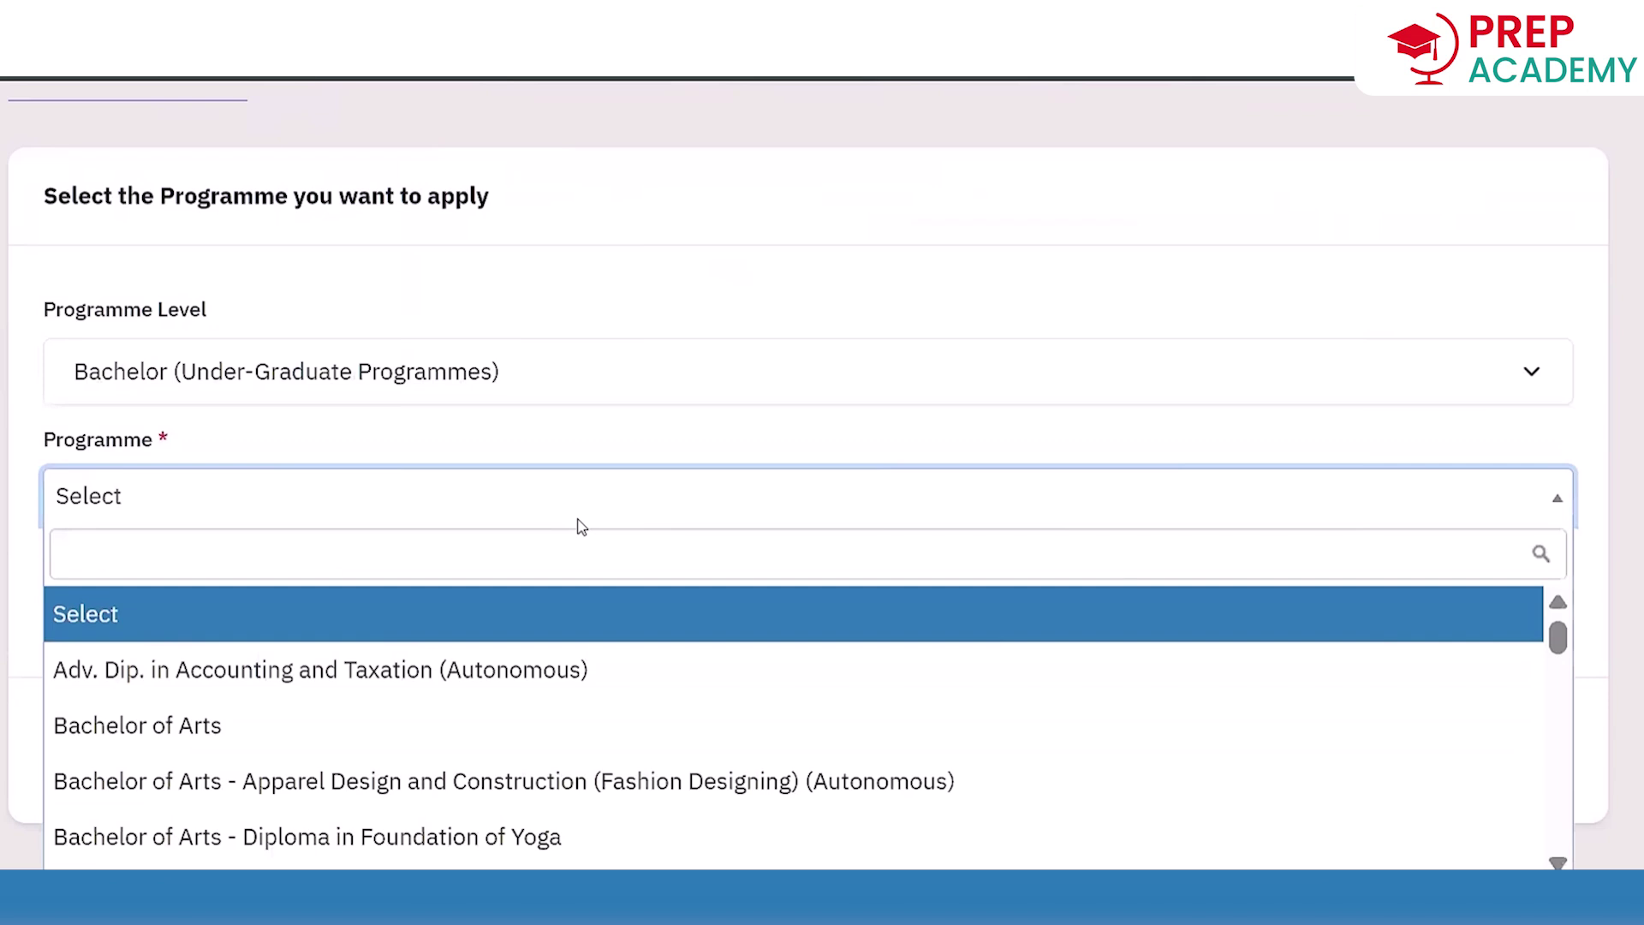
text(acco)
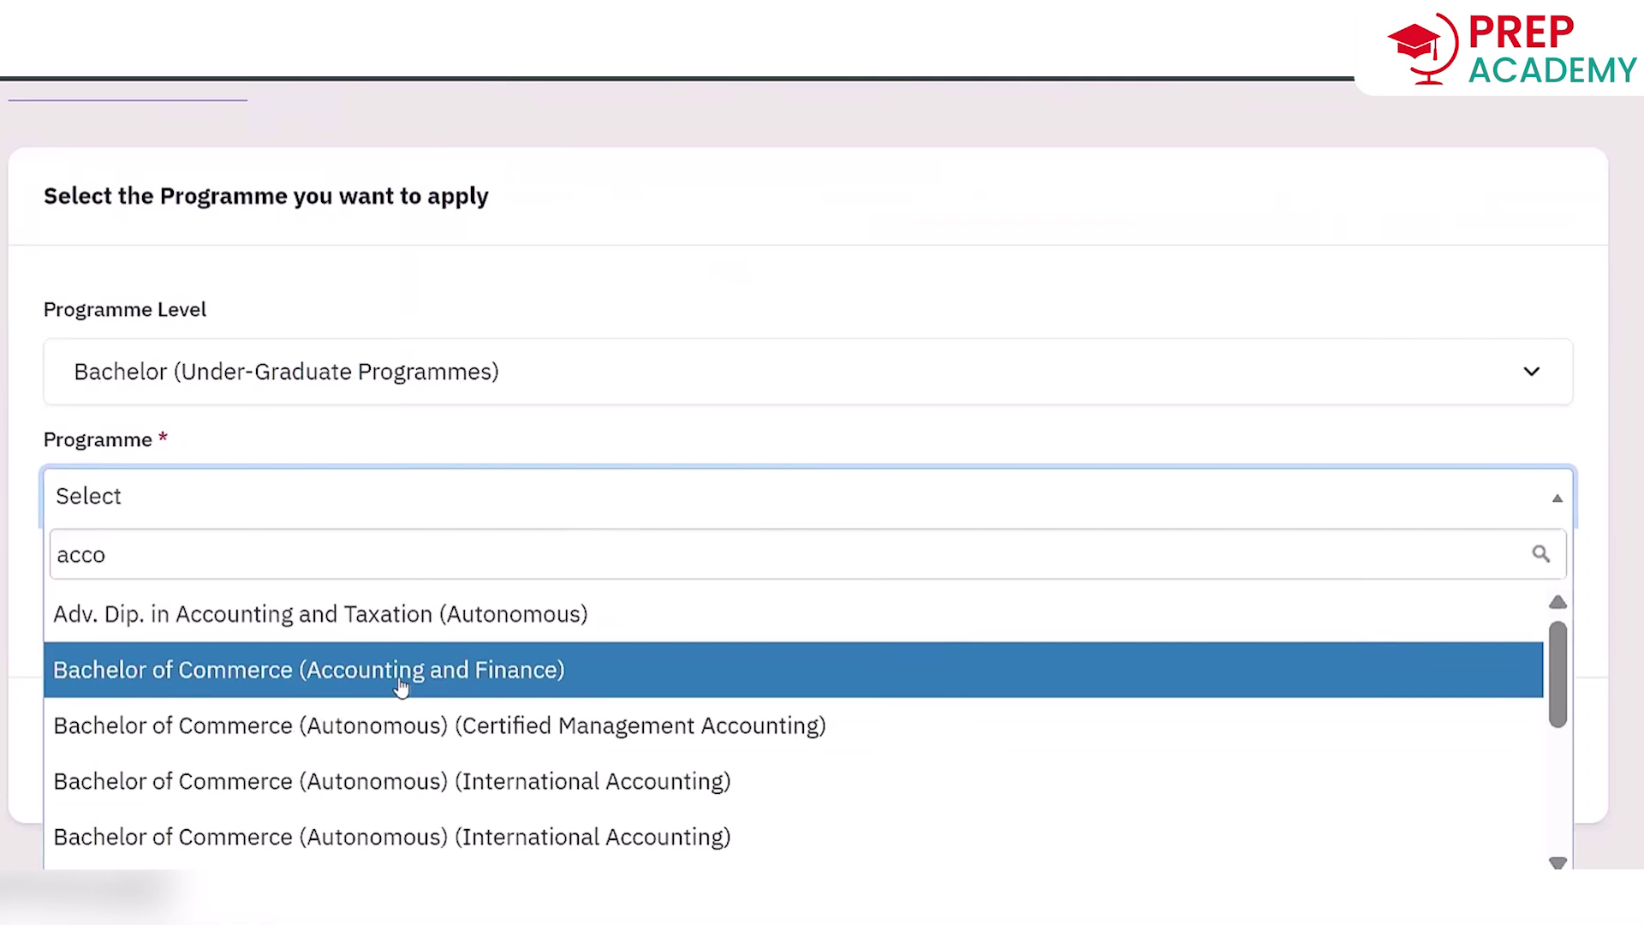
scroll(496, 711, down, 3)
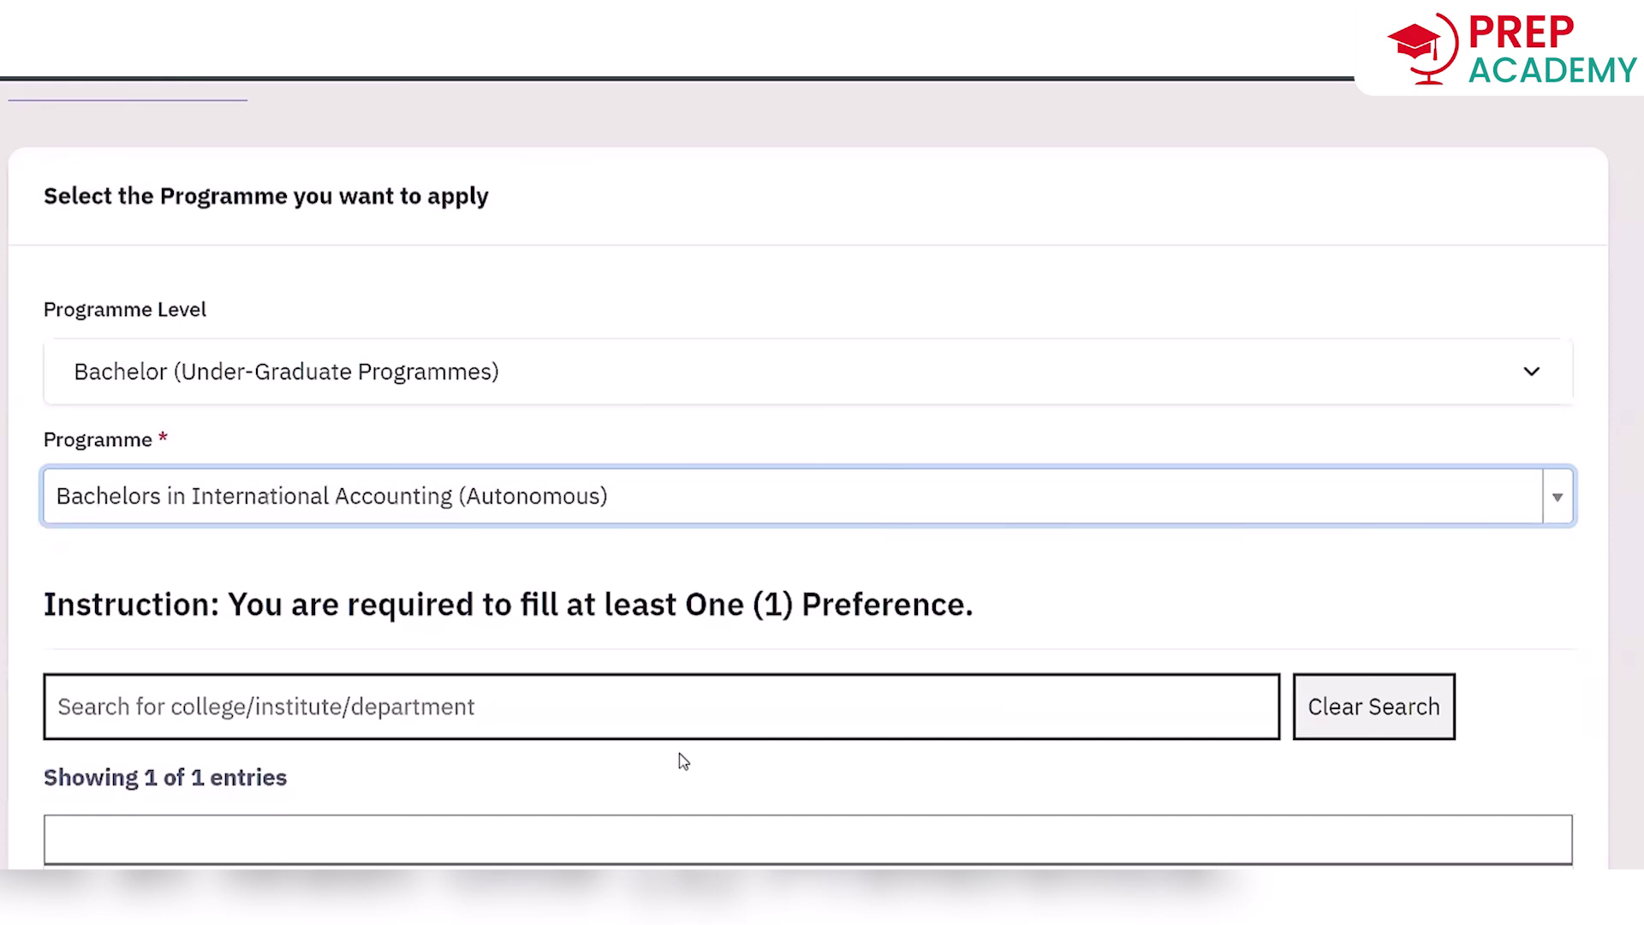
Scroll to the Bachelor of Commerce (Autonomous) college preference table headed by MU-0023 Birla College, Kalyan.
scroll(682, 761, down, 7)
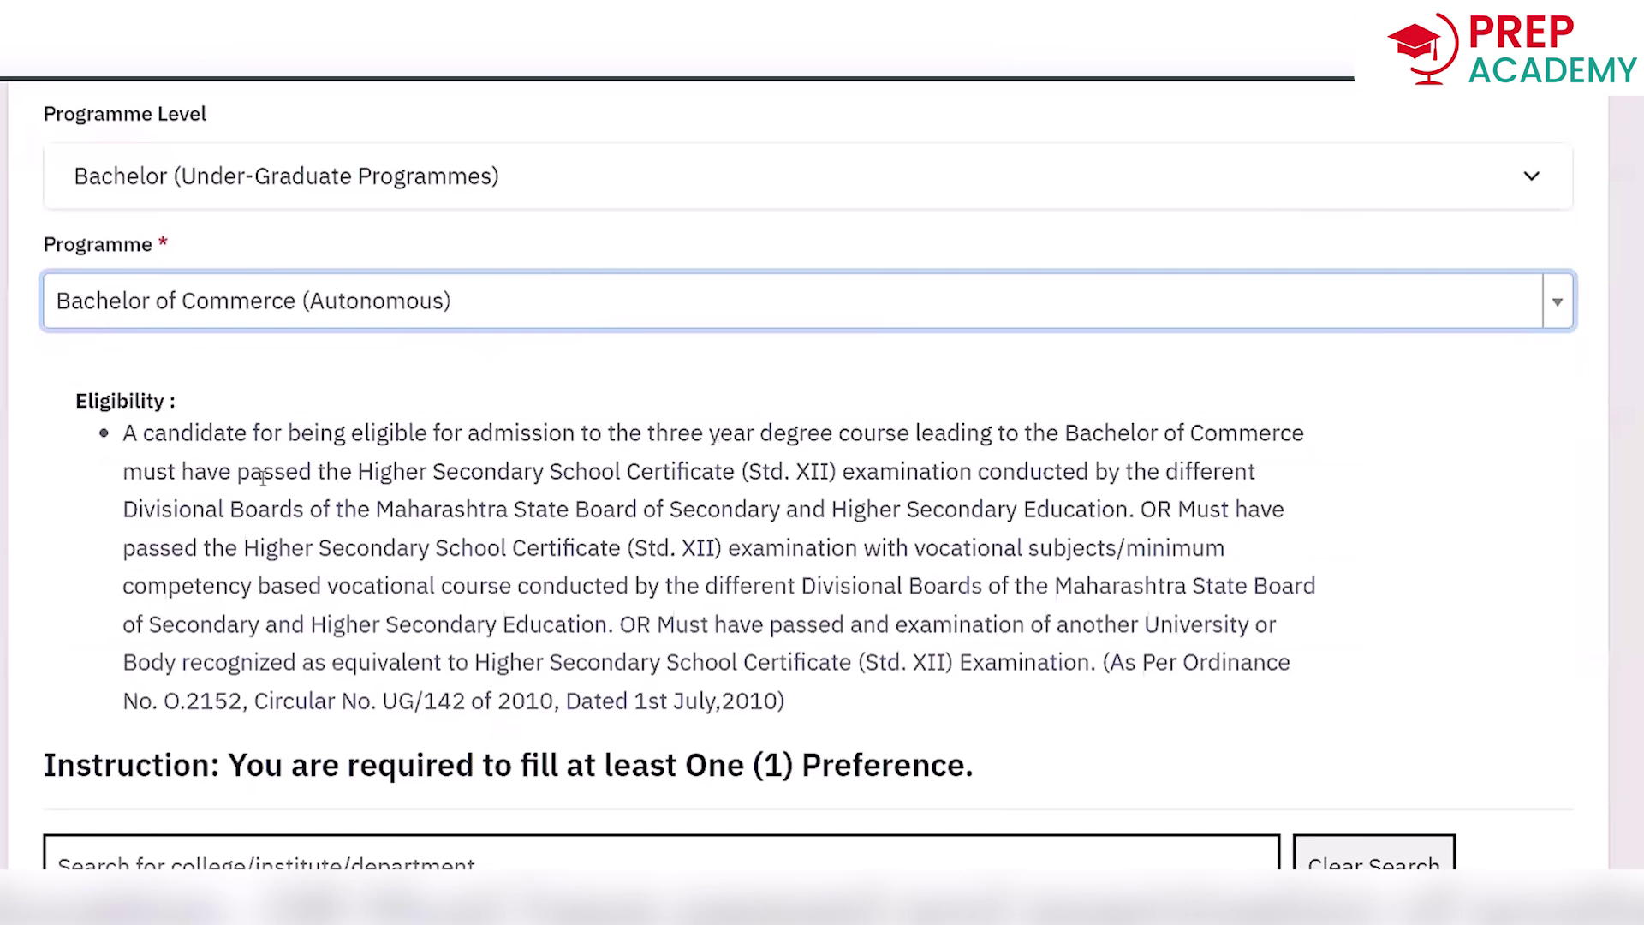
scroll(261, 477, down, 5)
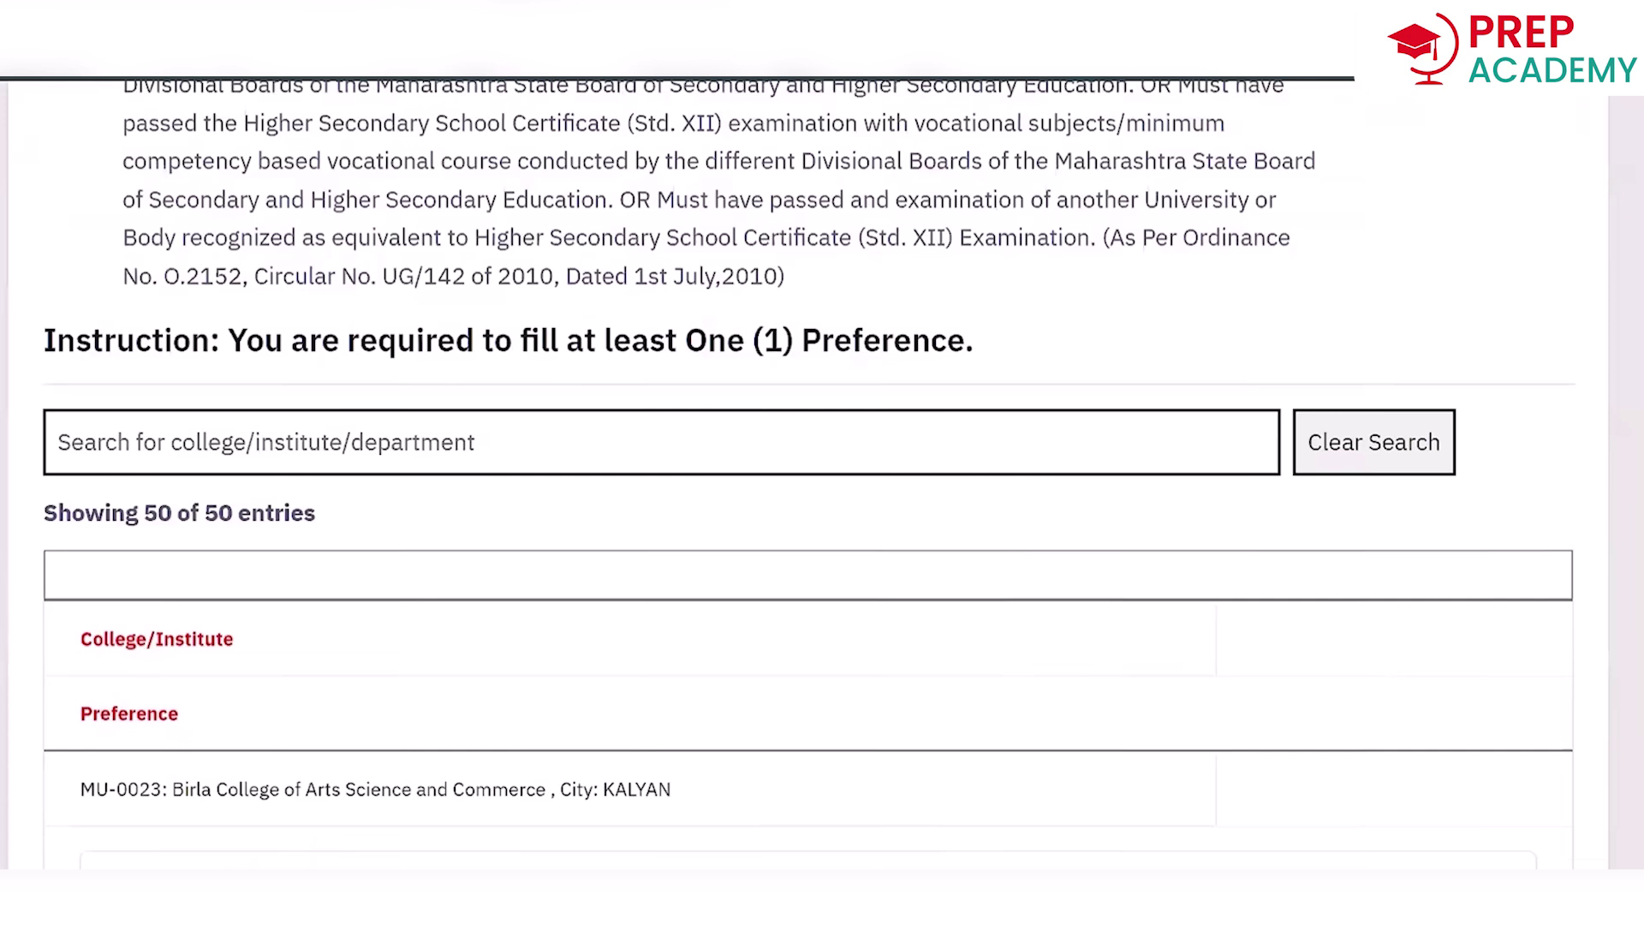
Scroll through the college list and open the rank dropdown for MU-0088 Jai Hind College.
scroll(846, 558, down, 2)
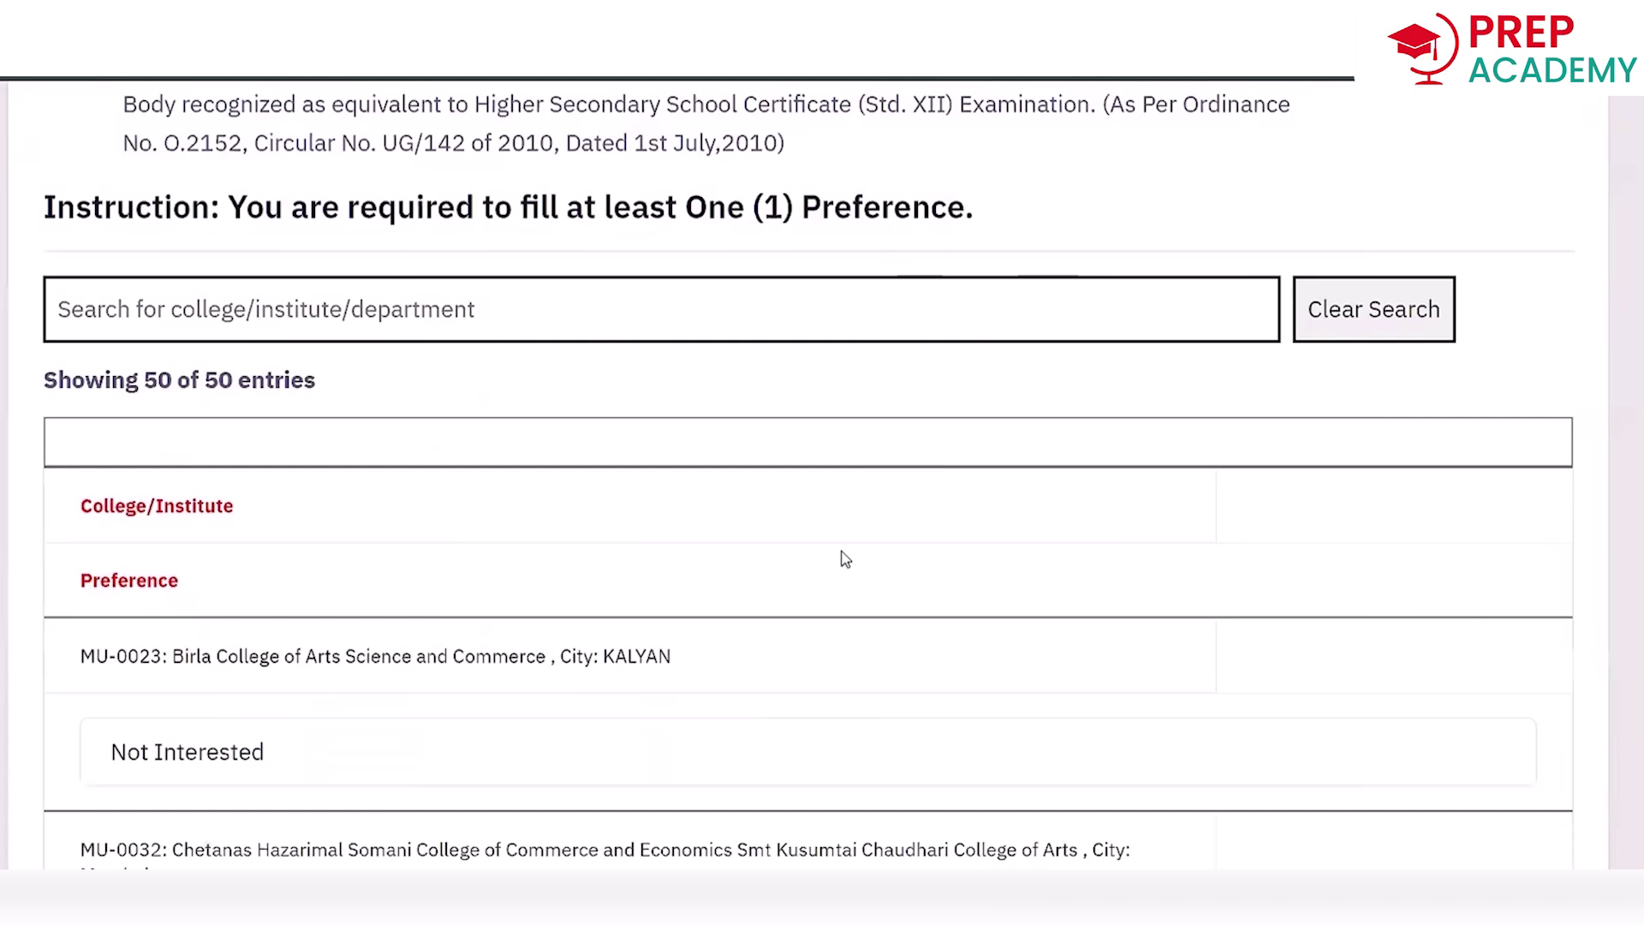
scroll(845, 558, down, 9)
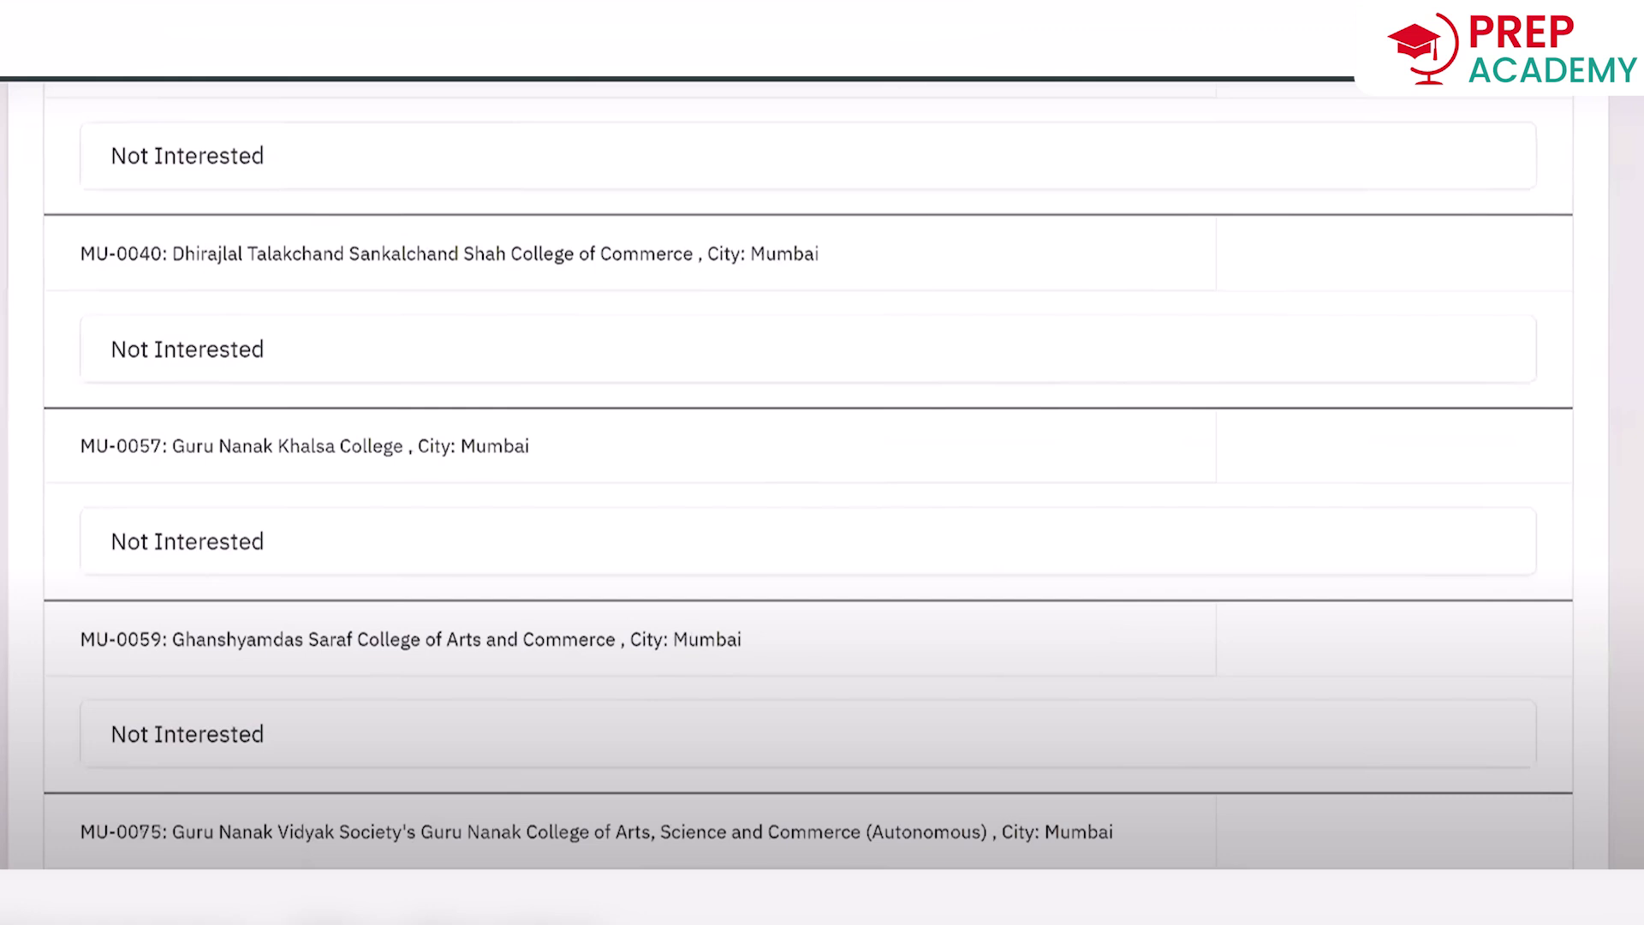
scroll(808, 480, down, 6)
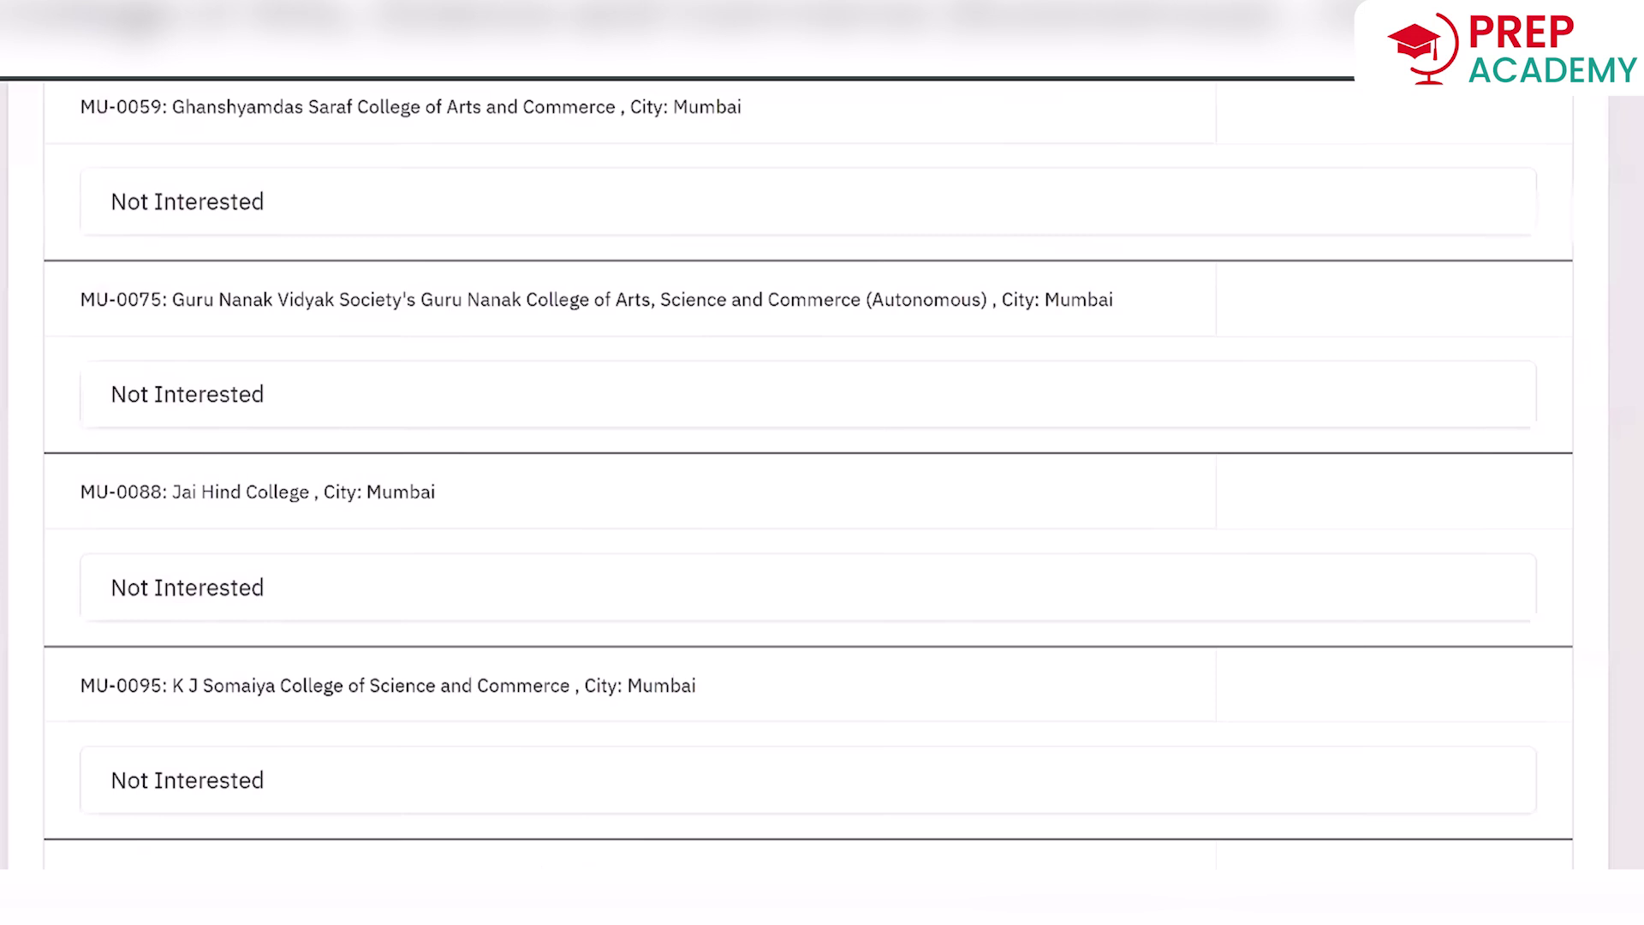
scroll(485, 328, down, 2)
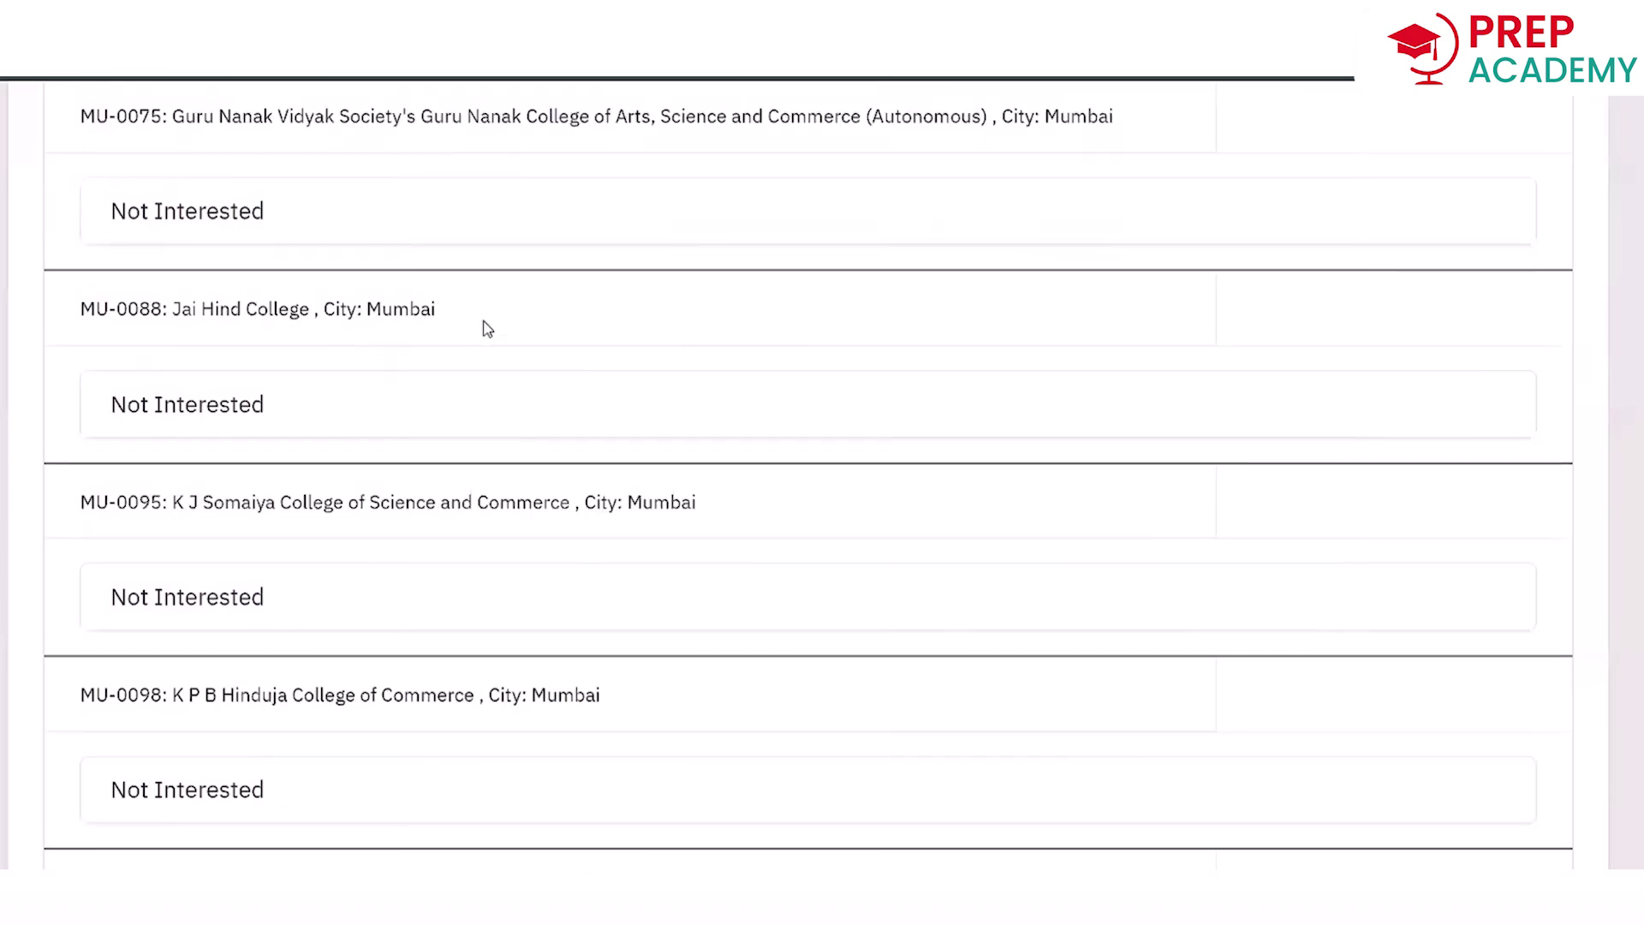
click(771, 404)
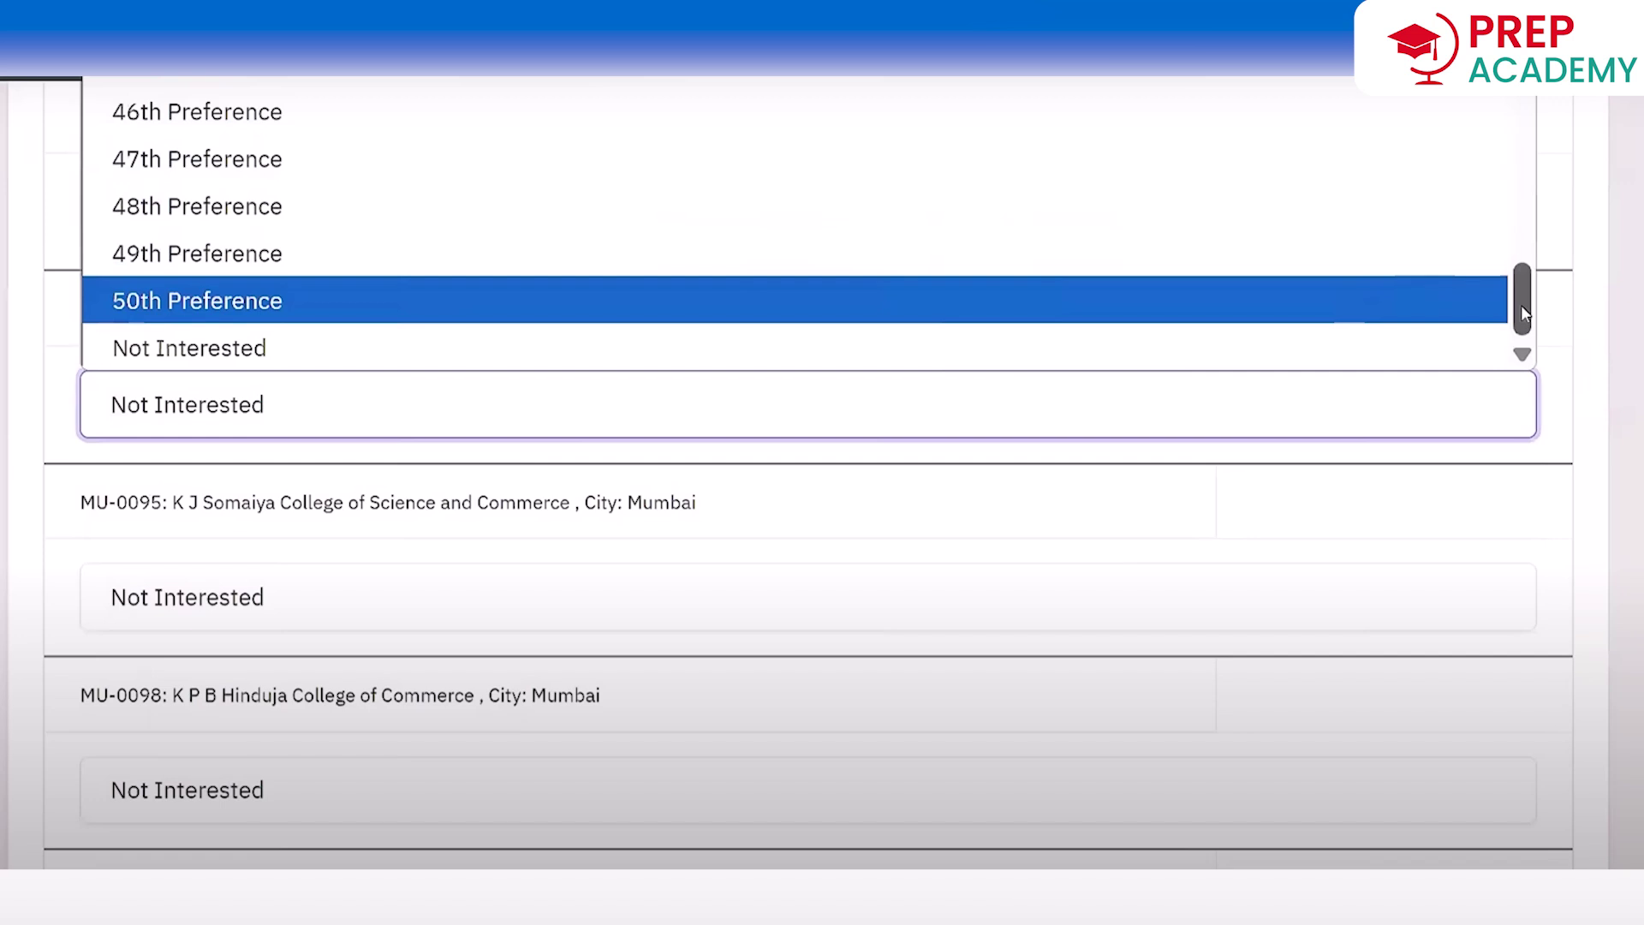
Make Jai Hind College the 1st Preference and move further down the college list.
drag(1523, 310, 1527, 86)
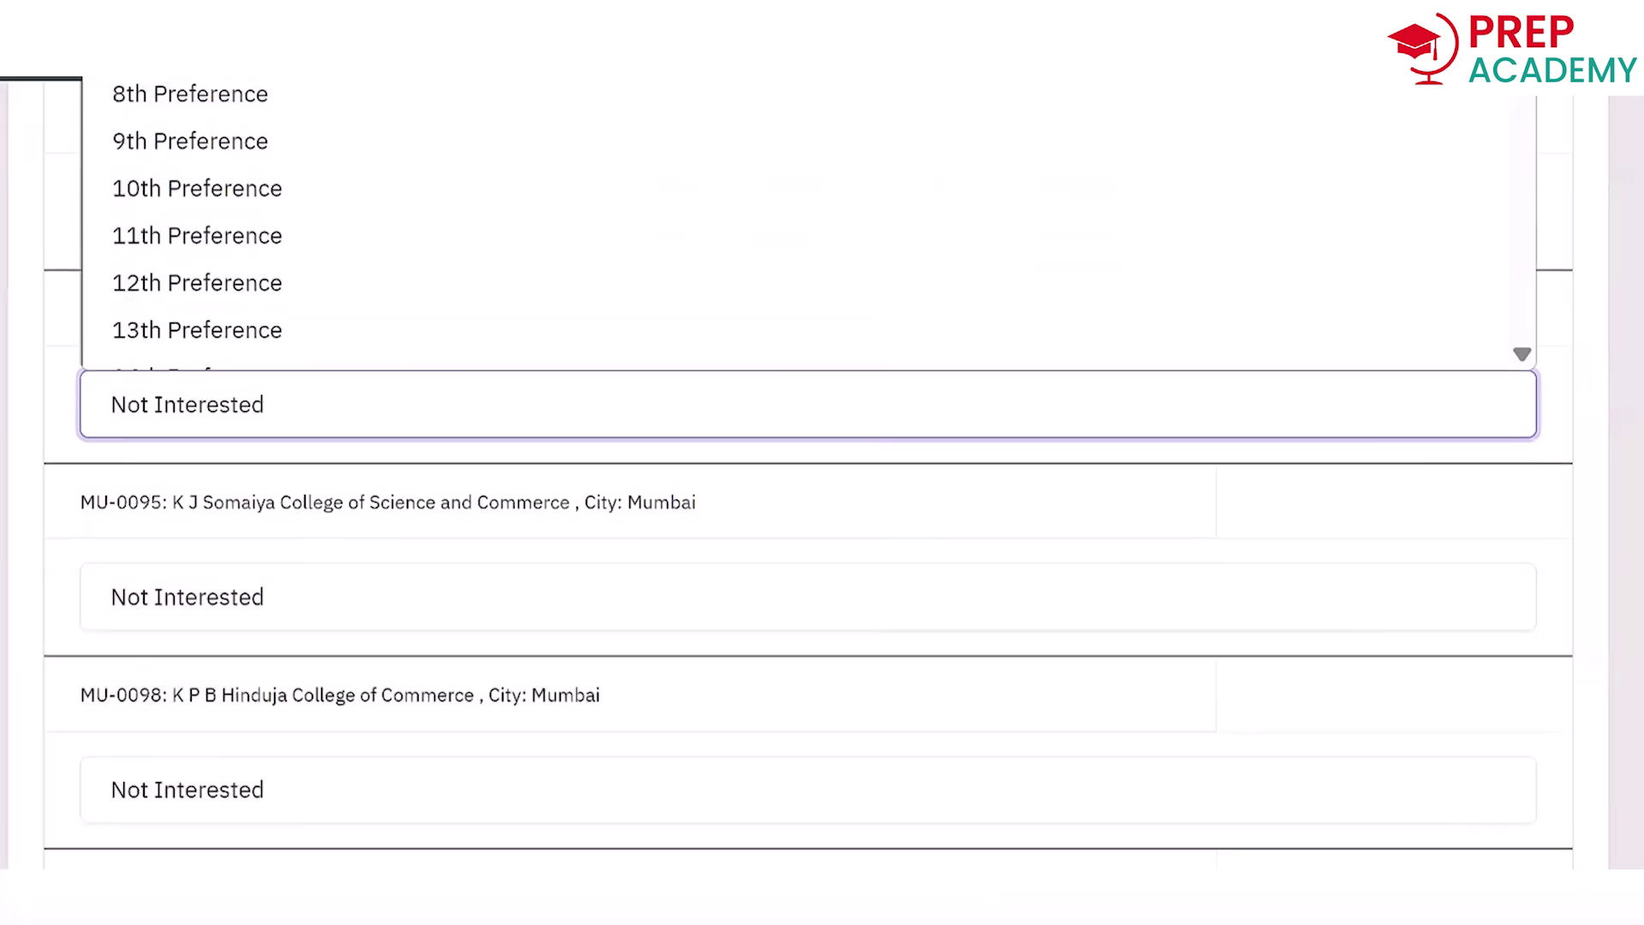
click(342, 5)
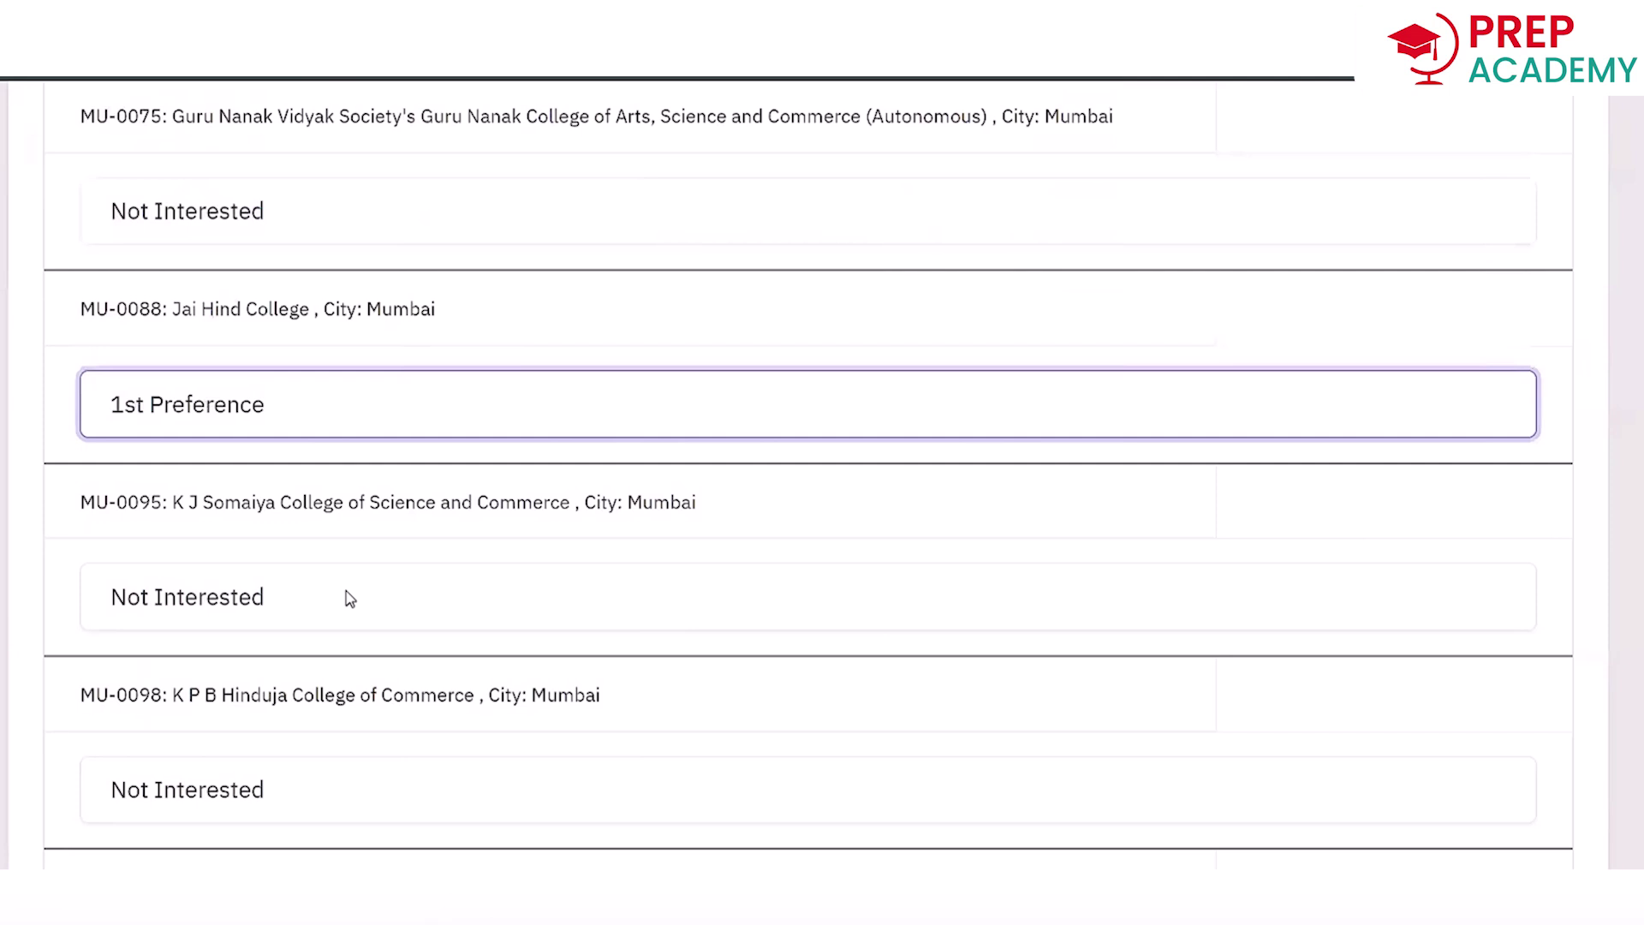
scroll(350, 598, down, 5)
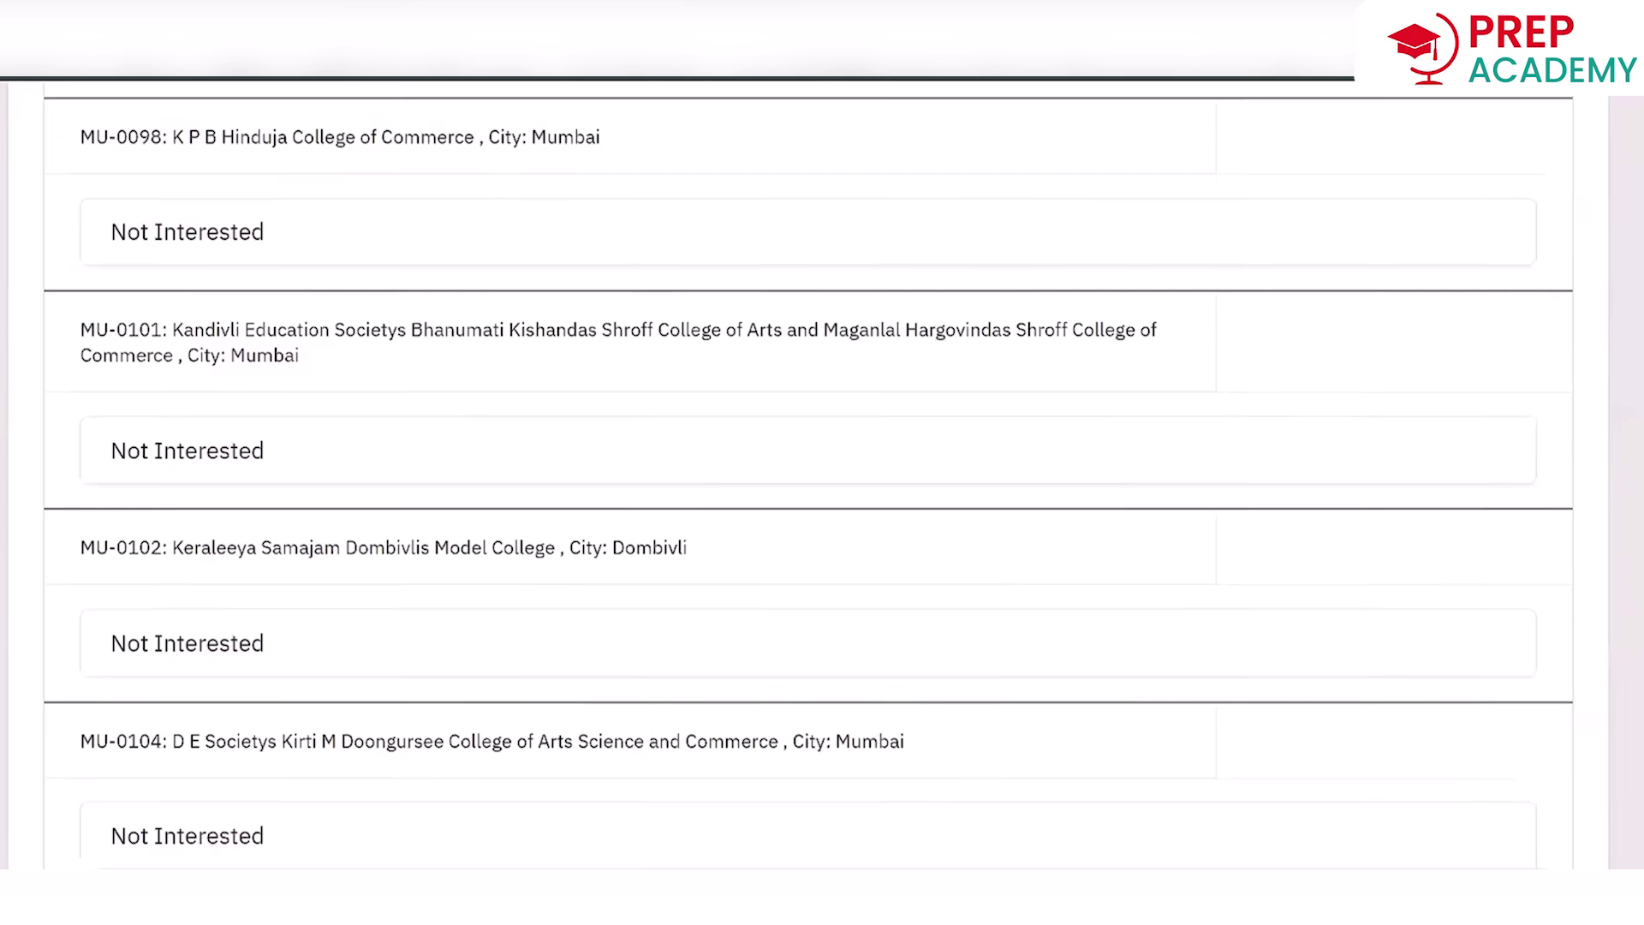
scroll(809, 479, down, 1)
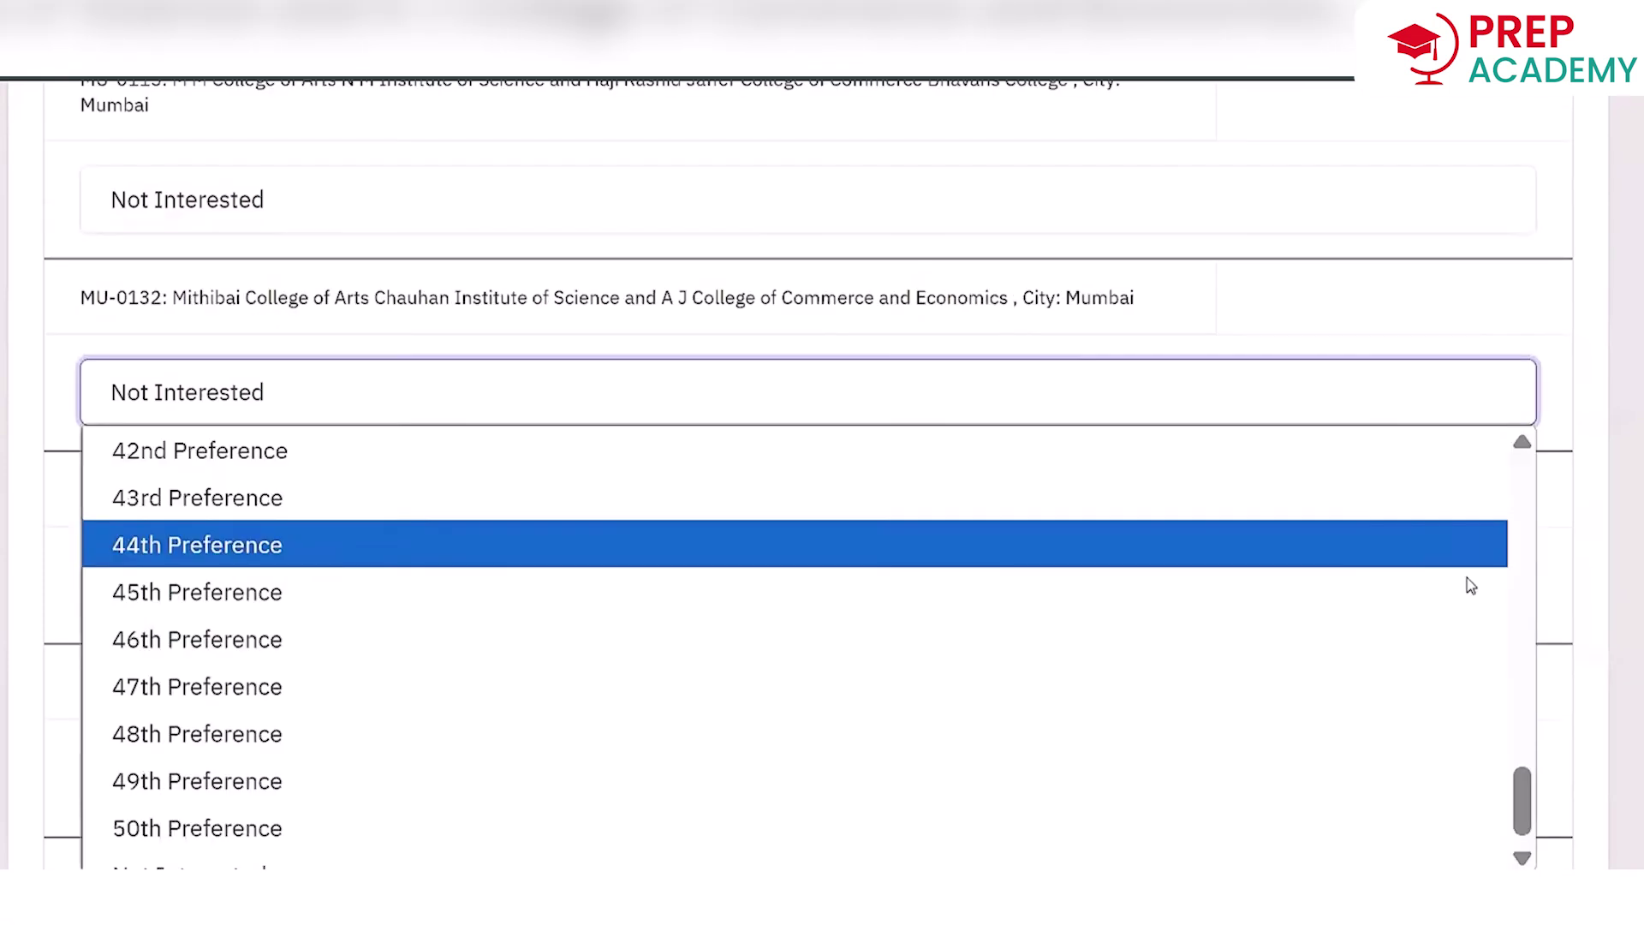
Open the preference rank lists for R A Podar College and the Narsee Monjee college.
scroll(1471, 586, up, 15)
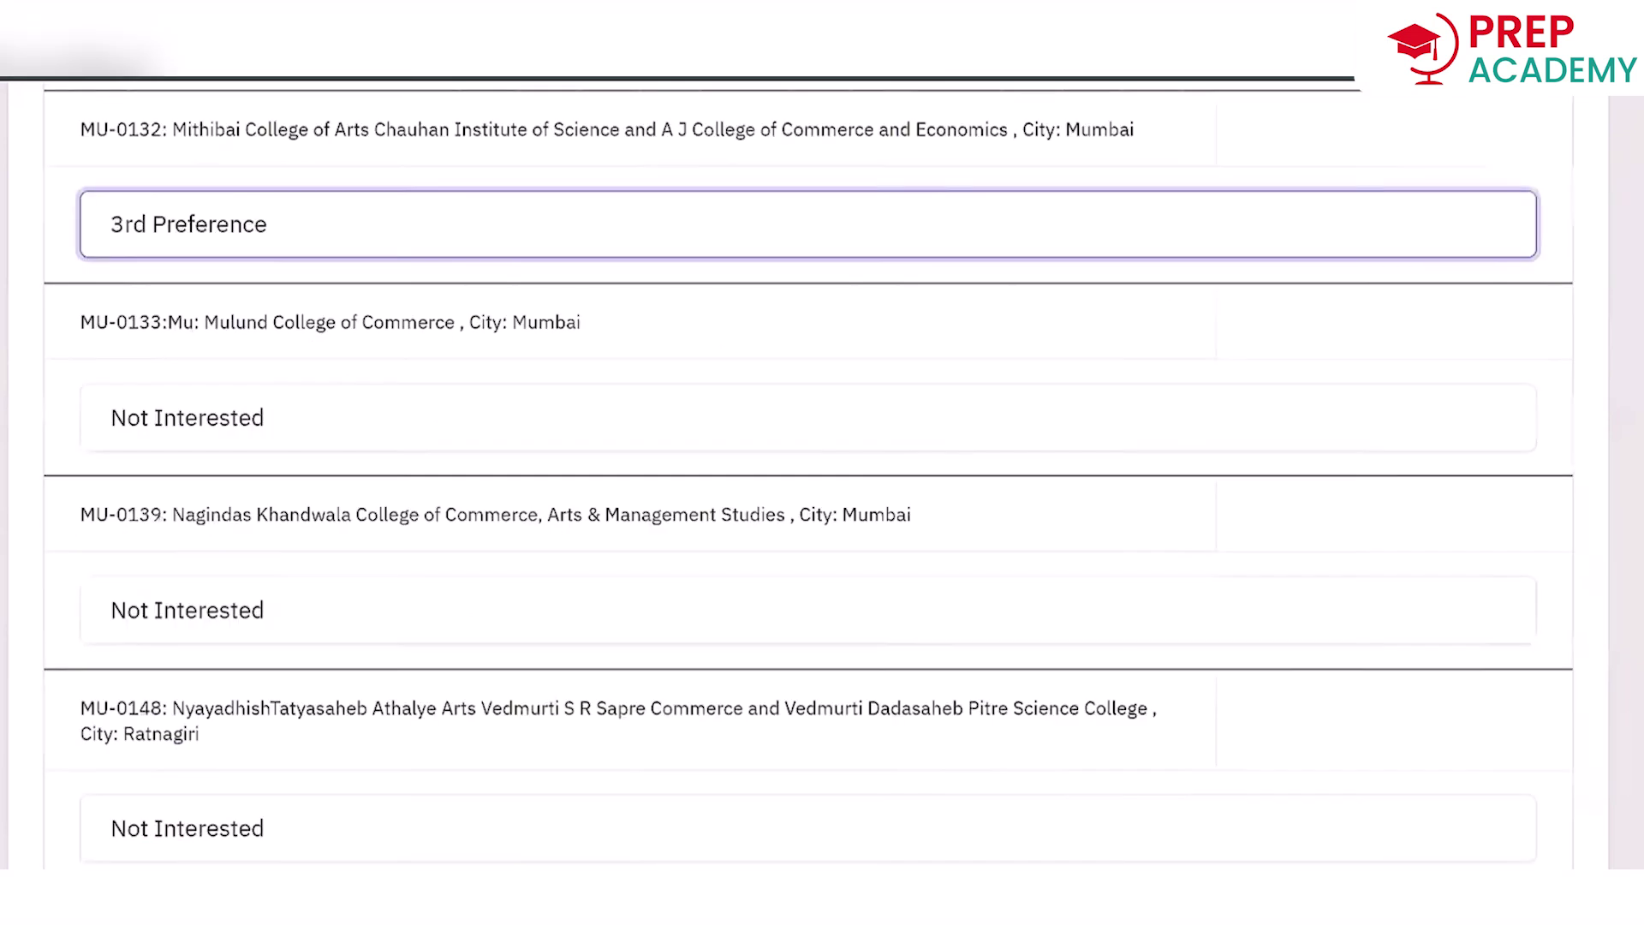
scroll(924, 533, down, 6)
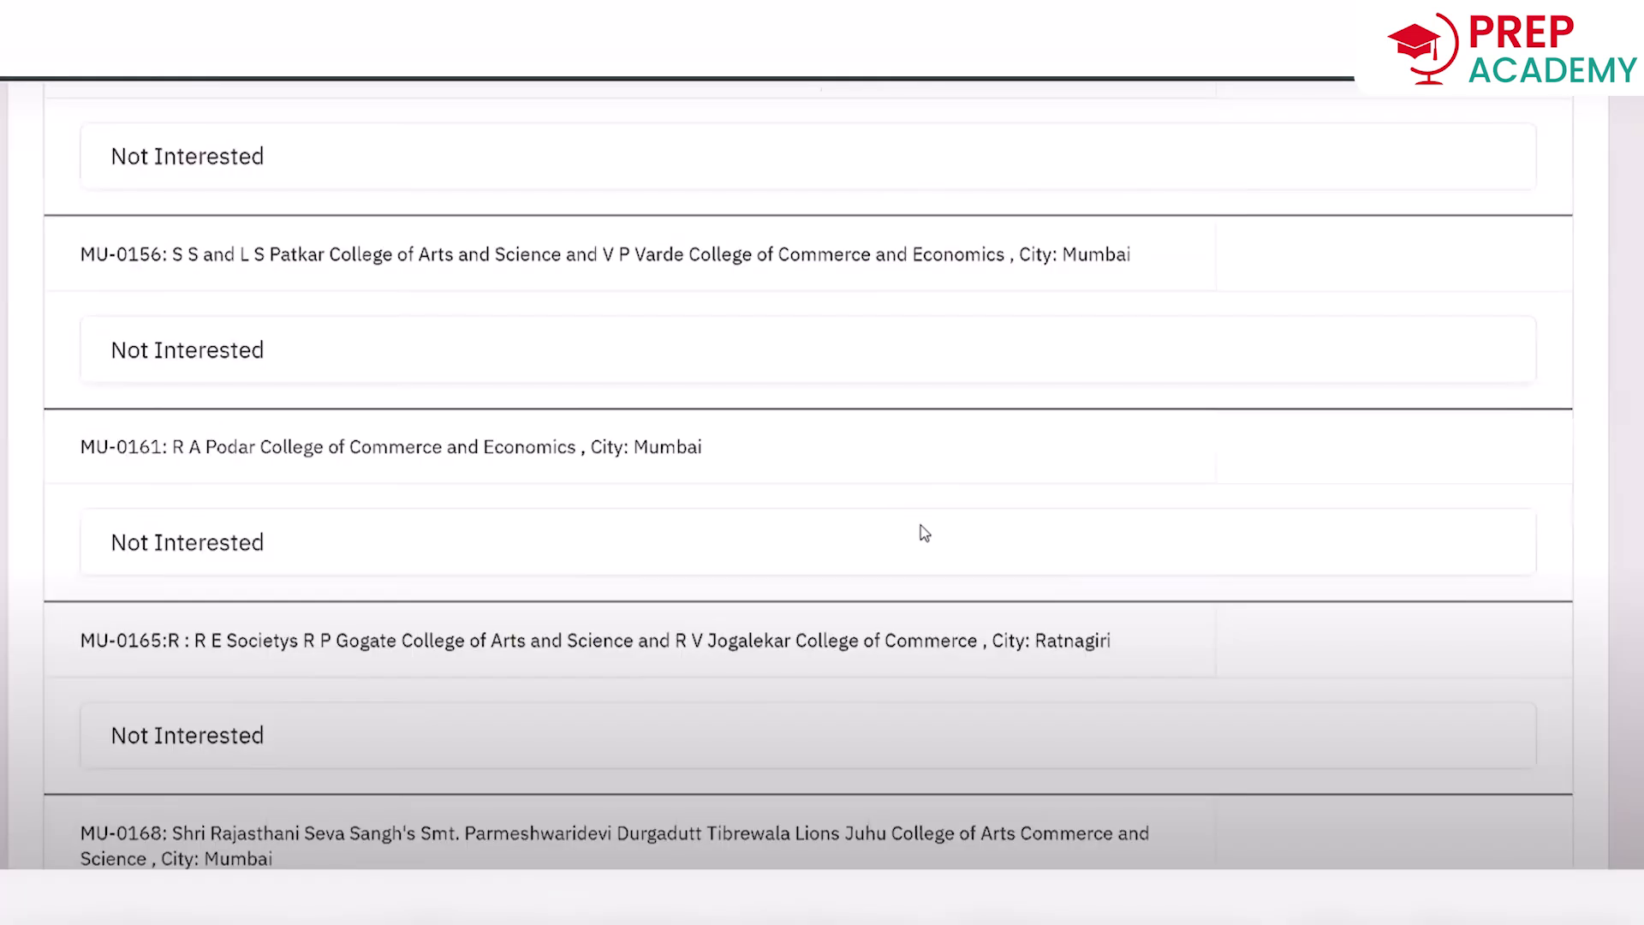
click(922, 527)
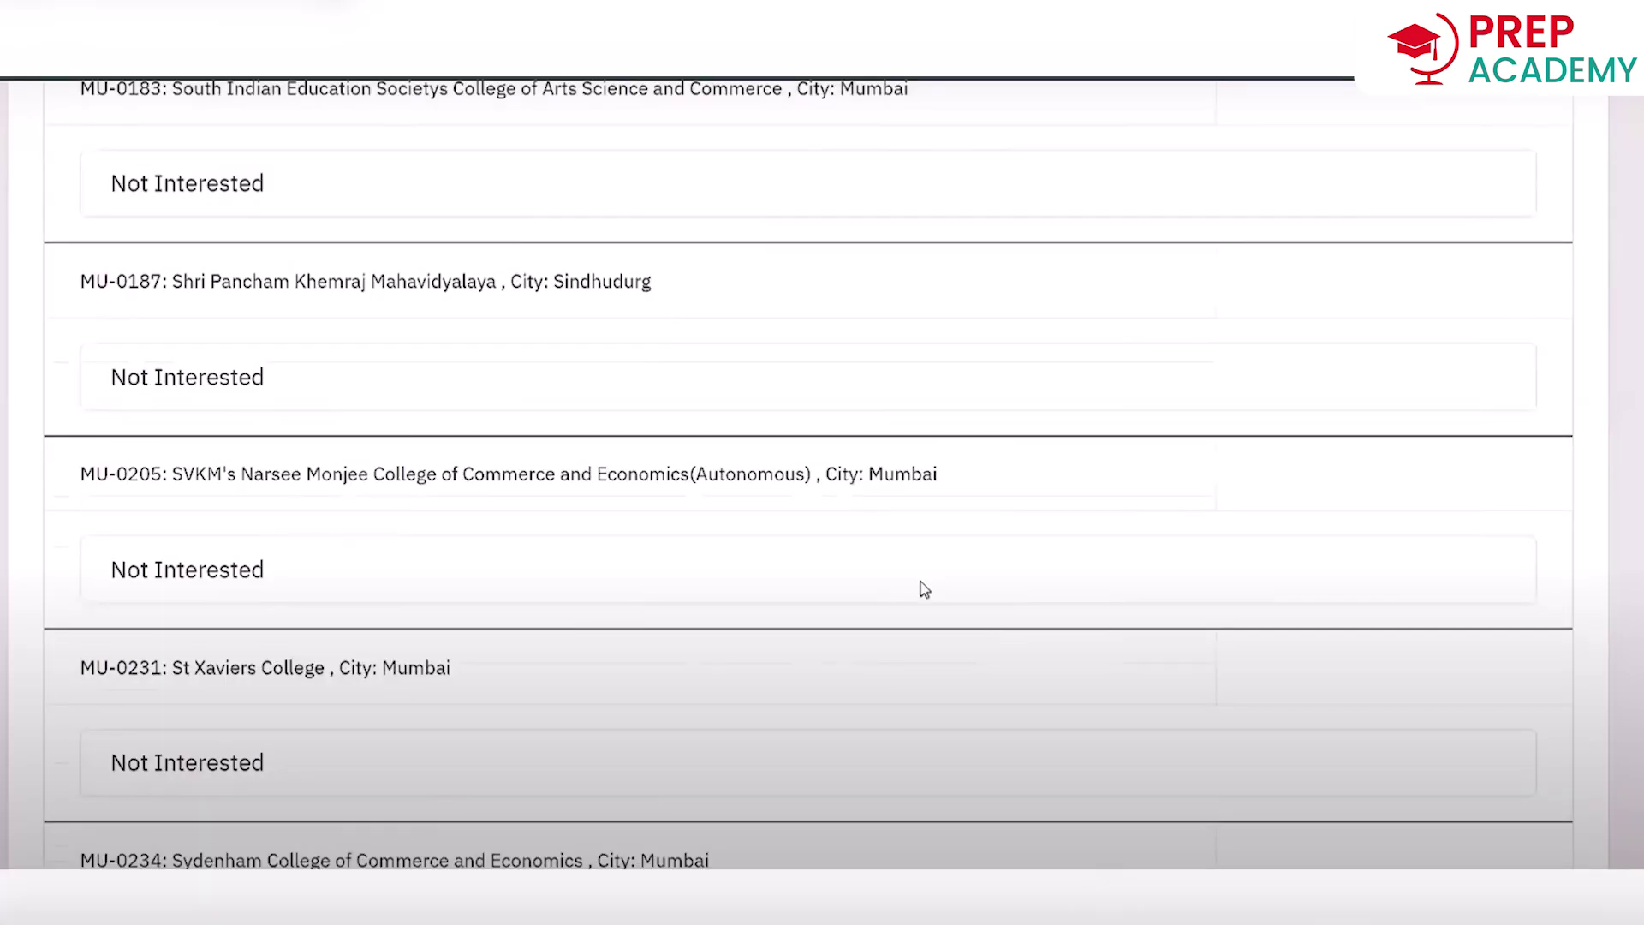
click(925, 589)
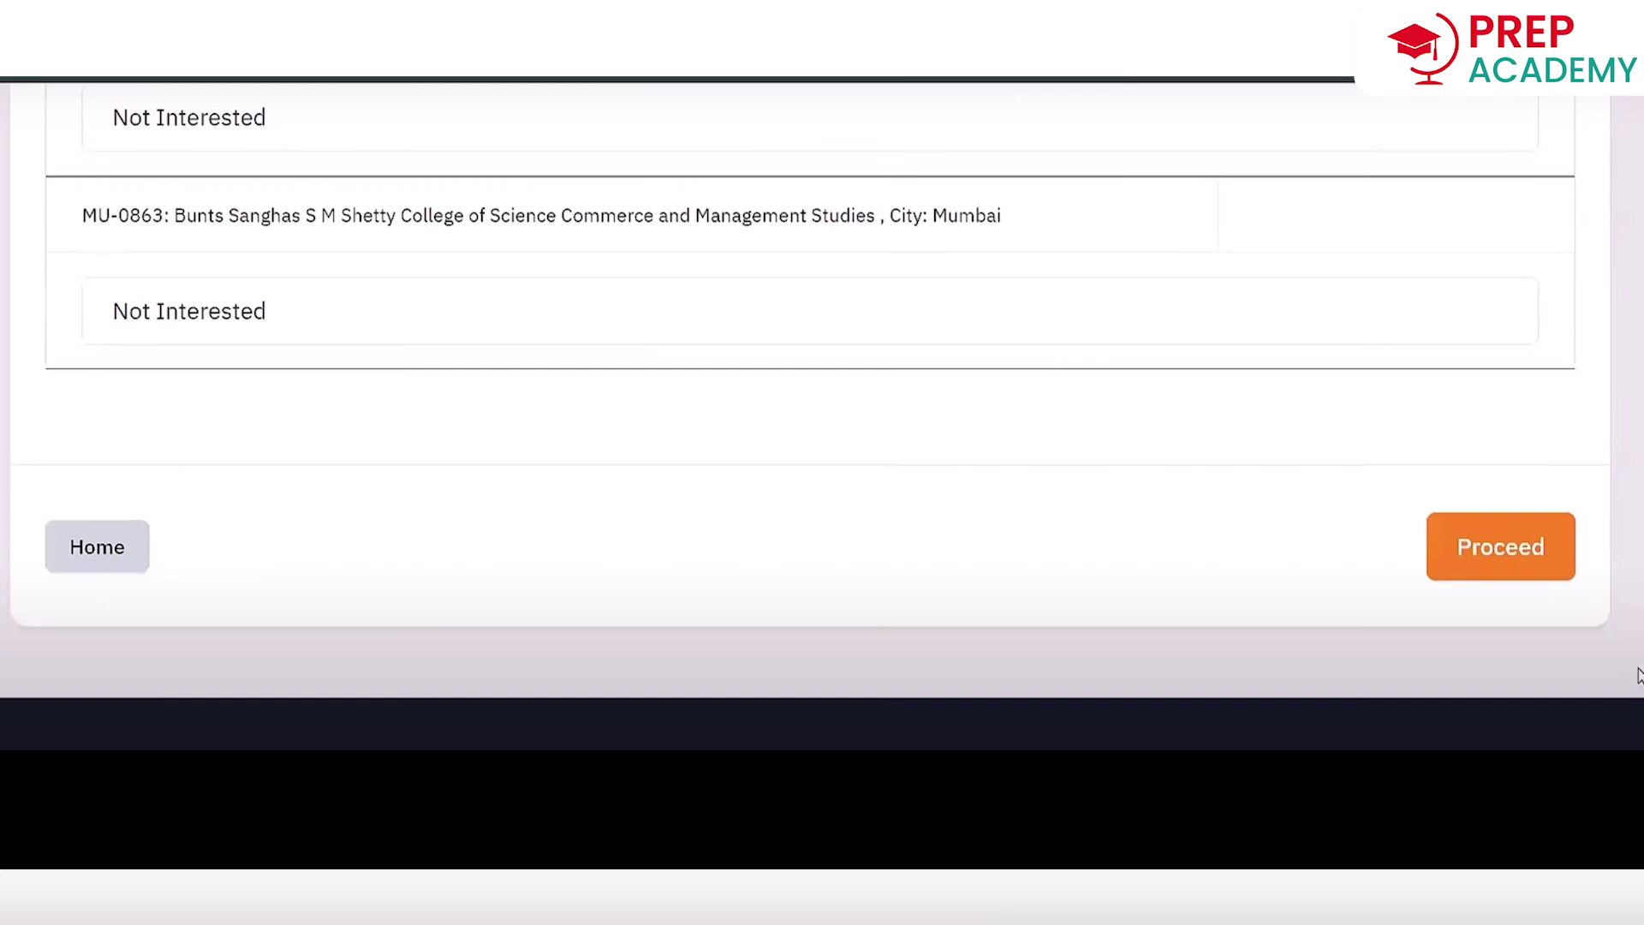
scroll(1498, 352, down, 3)
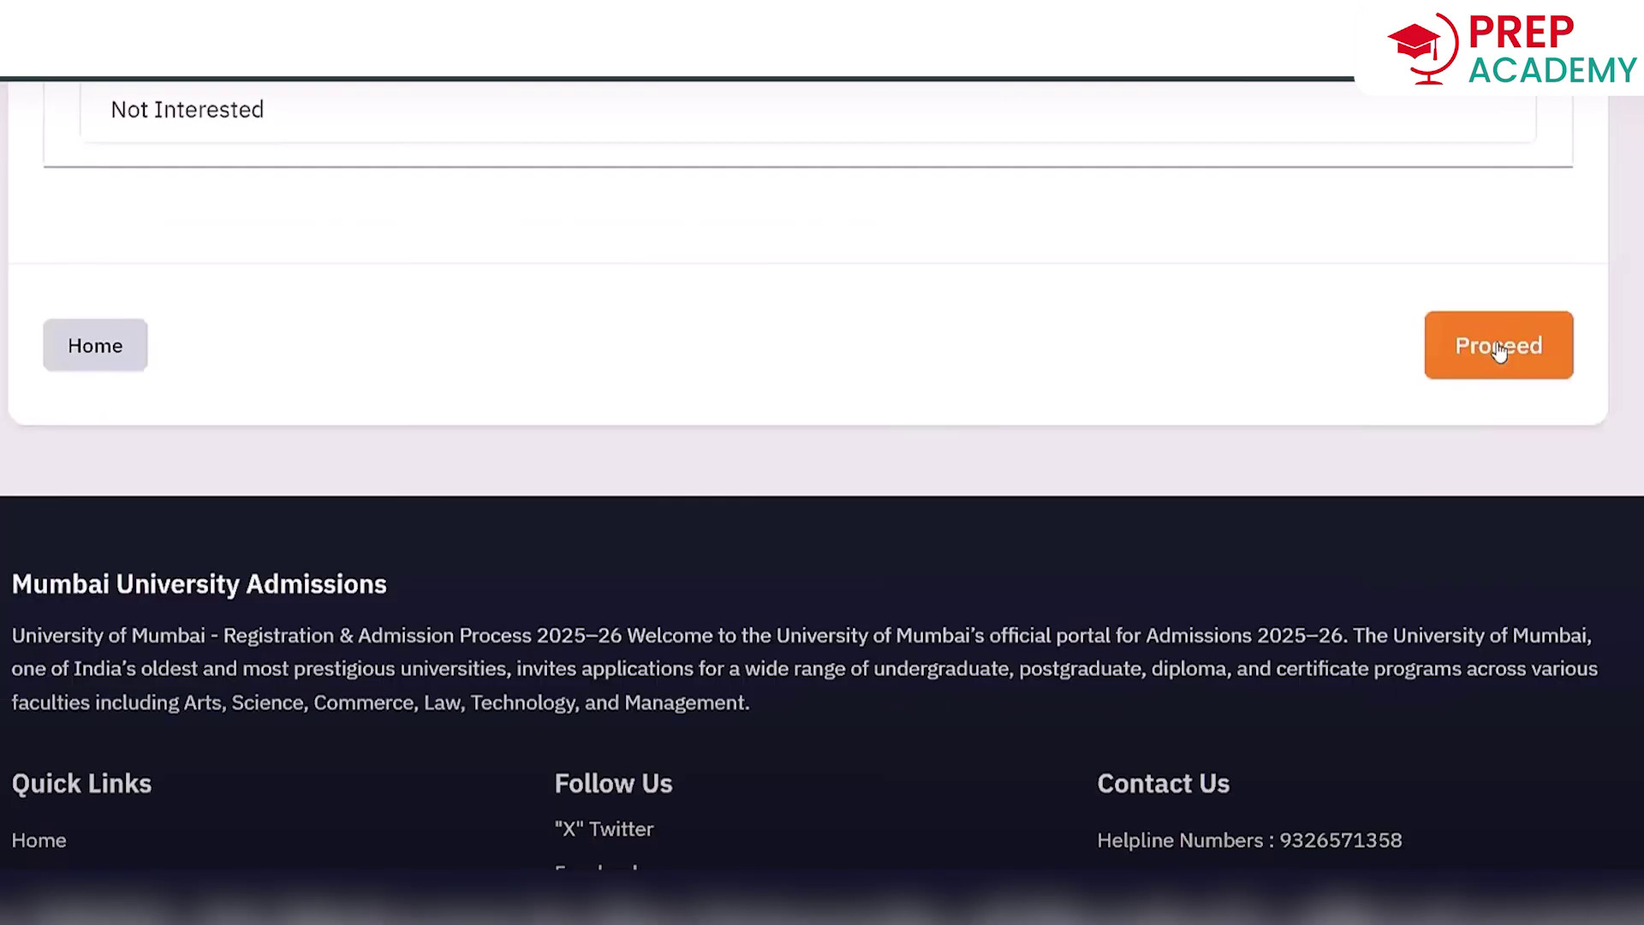
click(1499, 346)
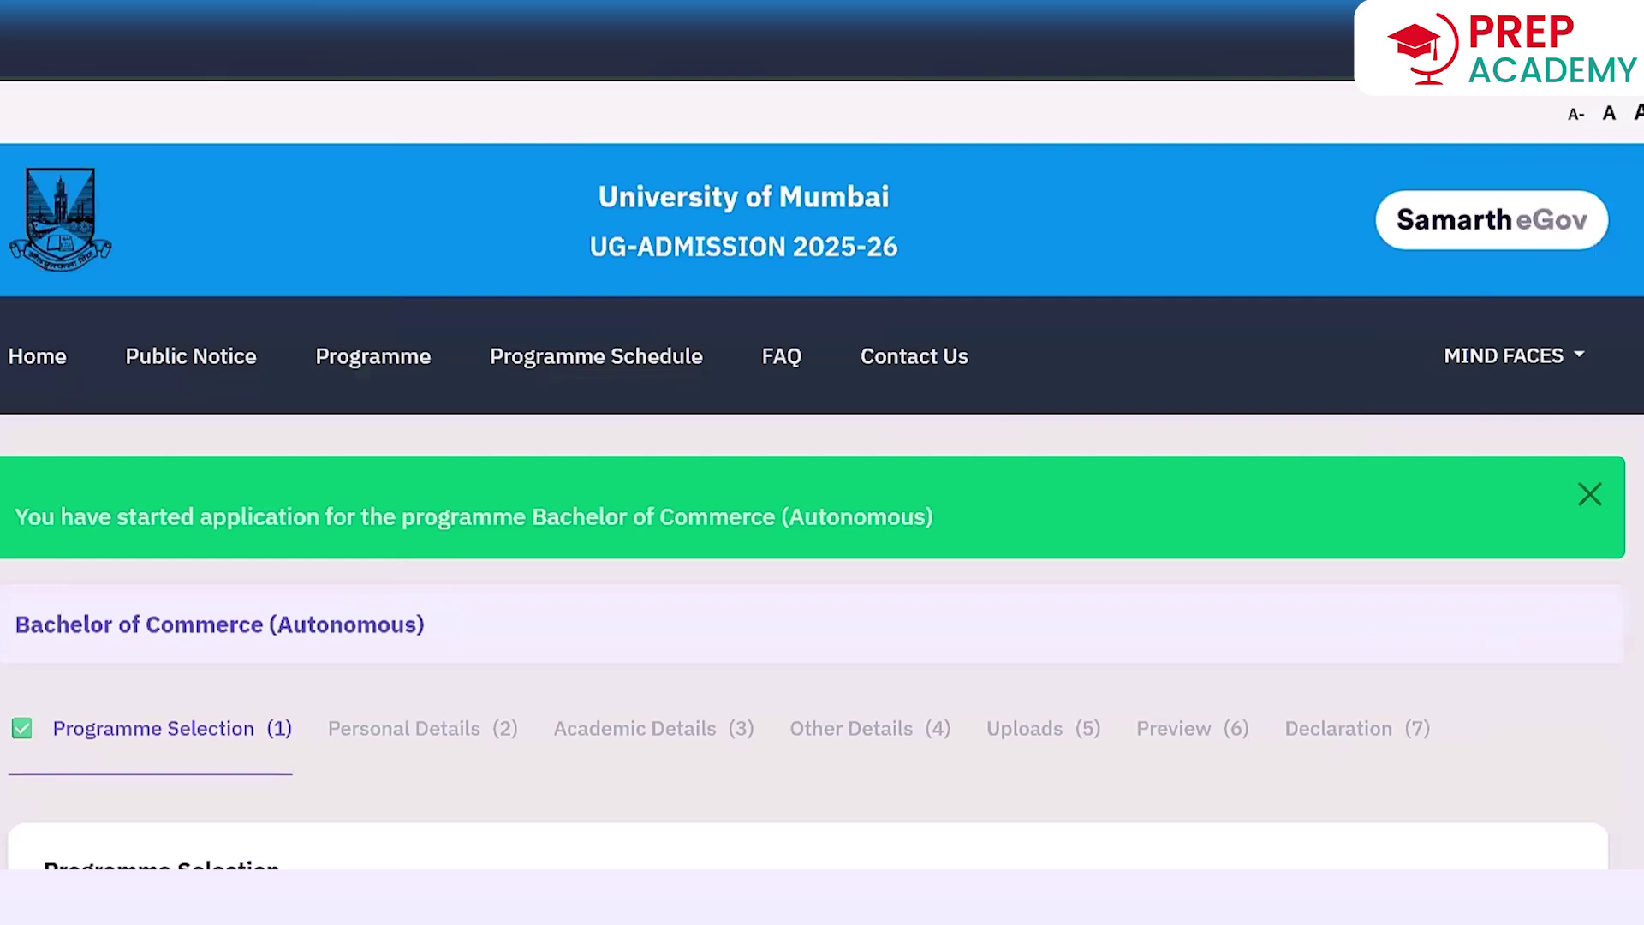
scroll(822, 476, down, 1)
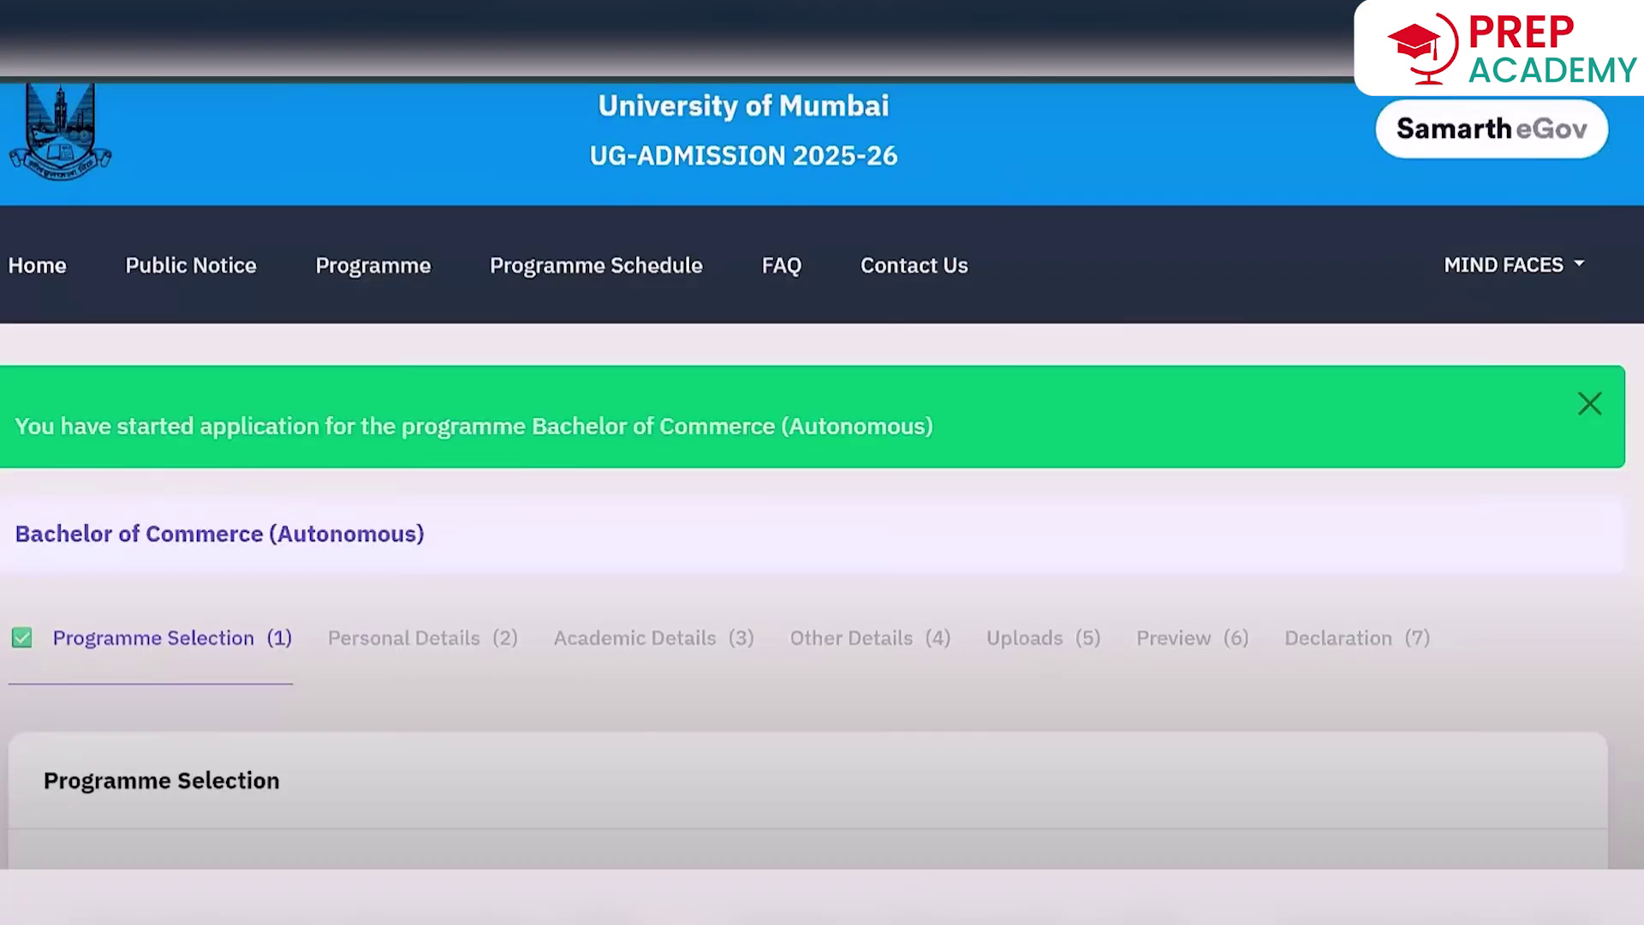
scroll(822, 475, down, 8)
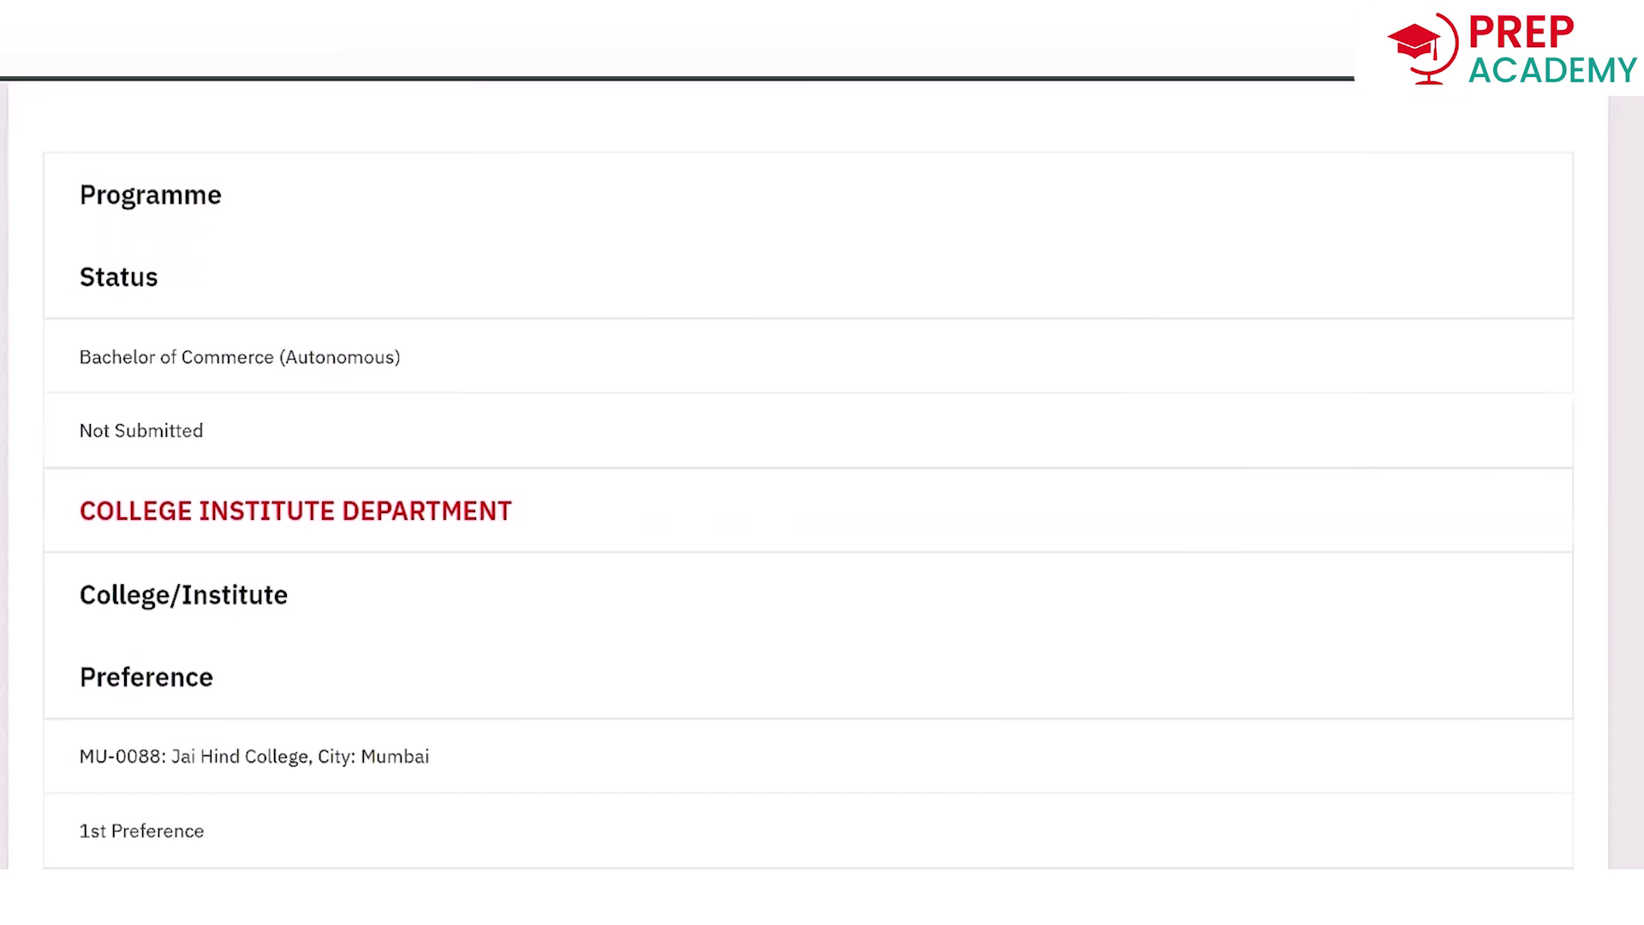
scroll(809, 480, down, 4)
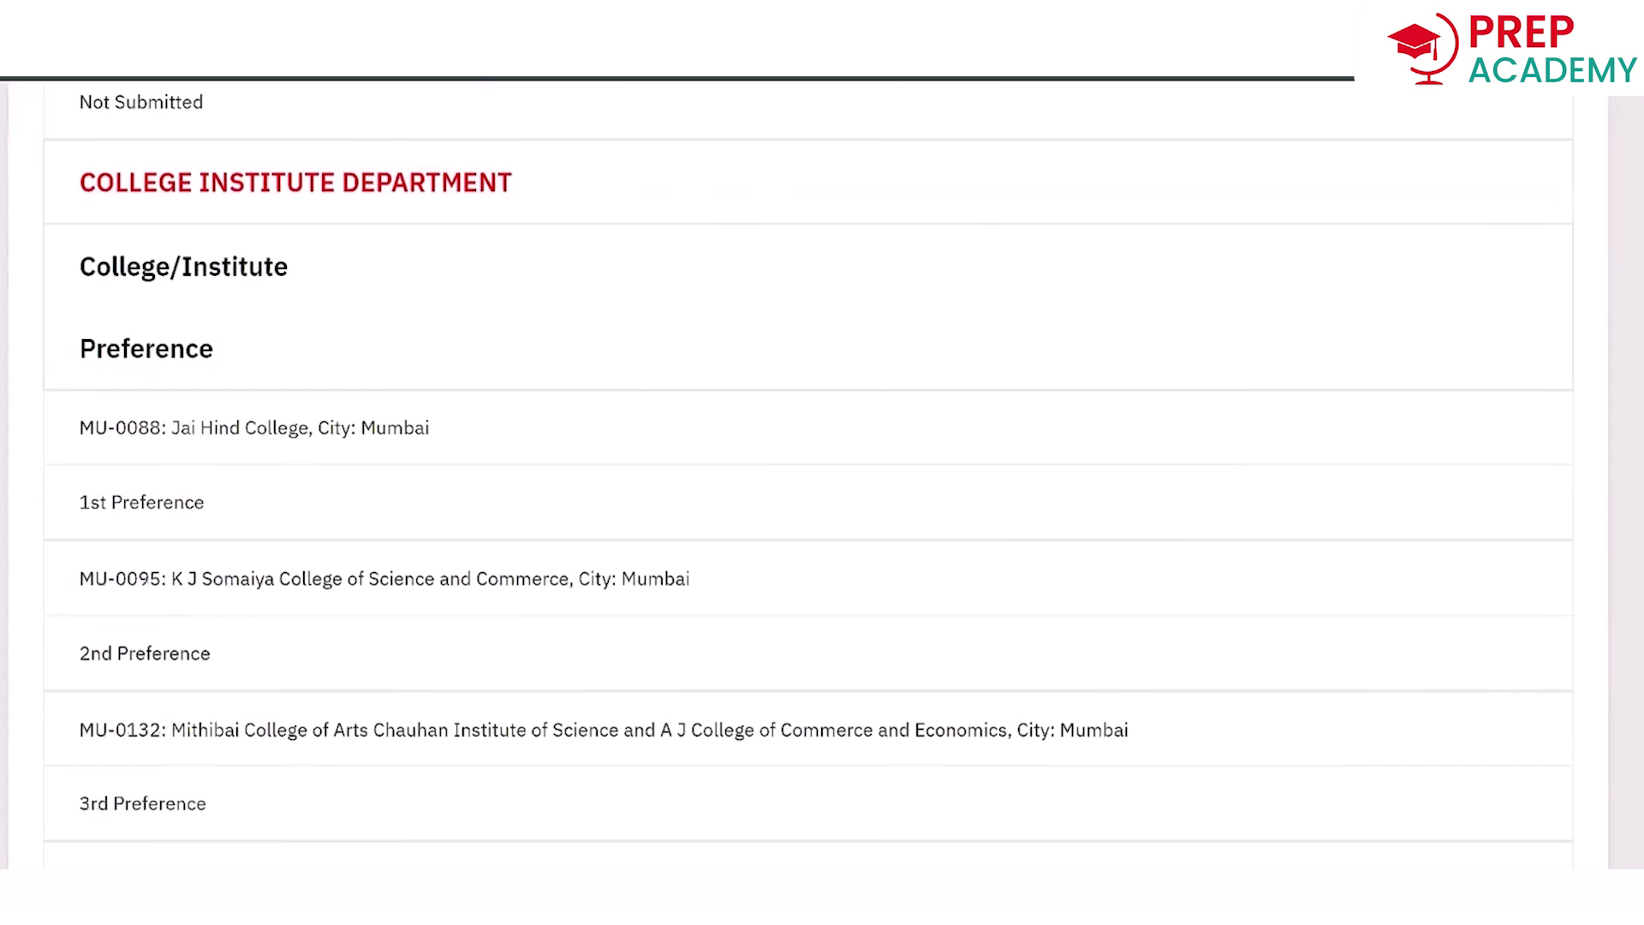
scroll(192, 400, down, 3)
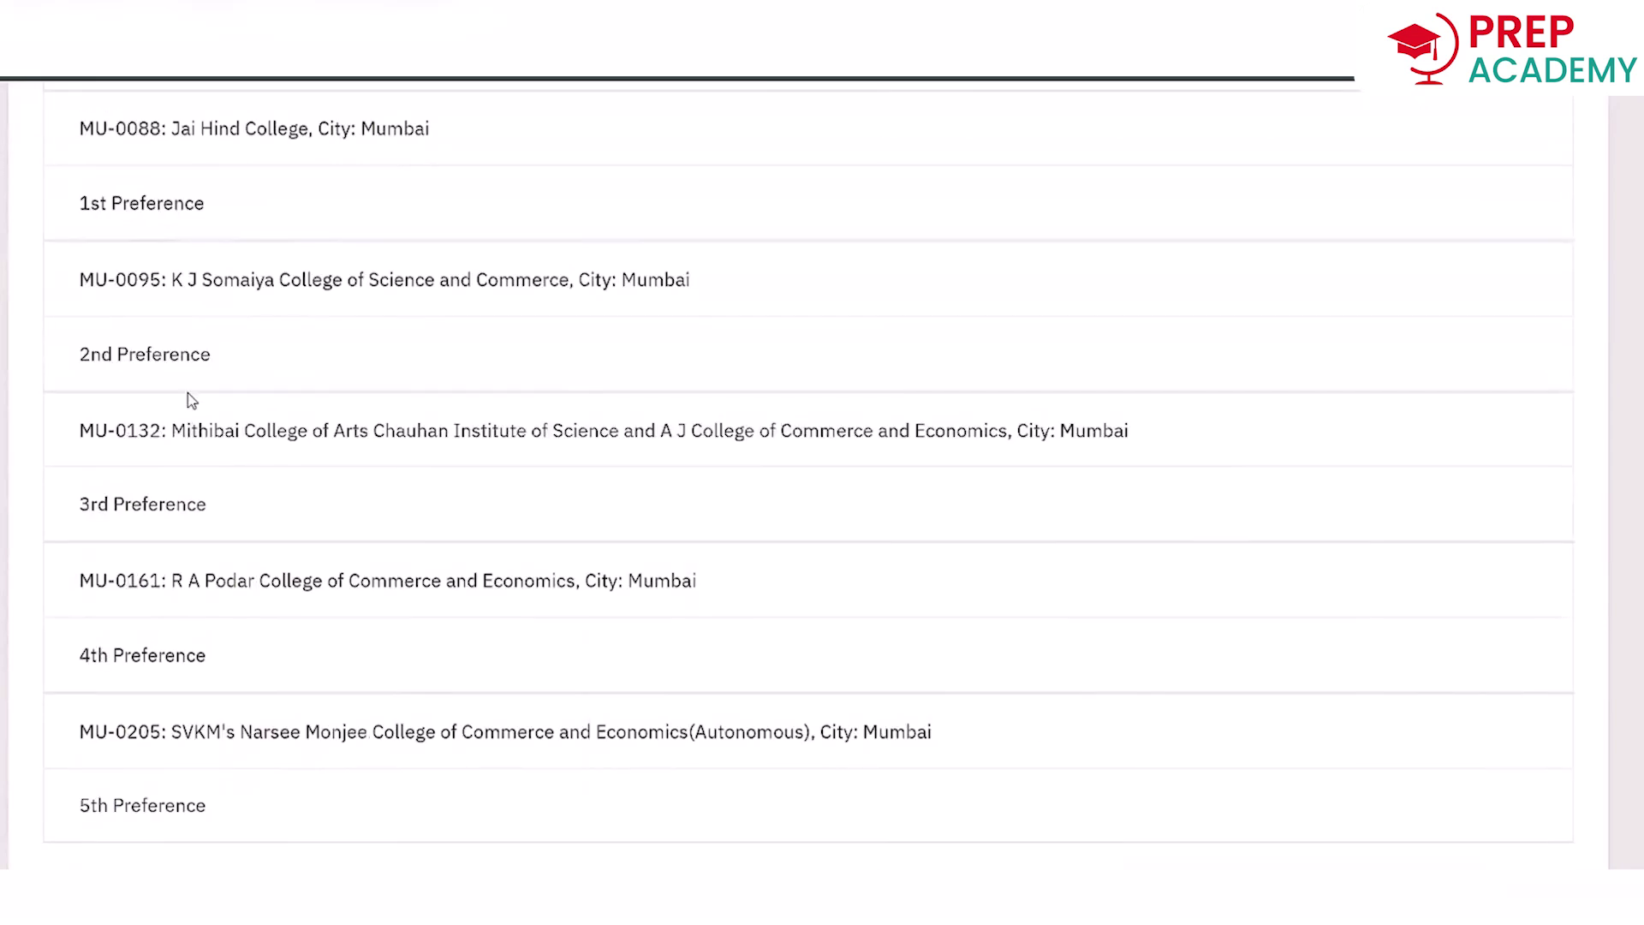
scroll(192, 401, down, 3)
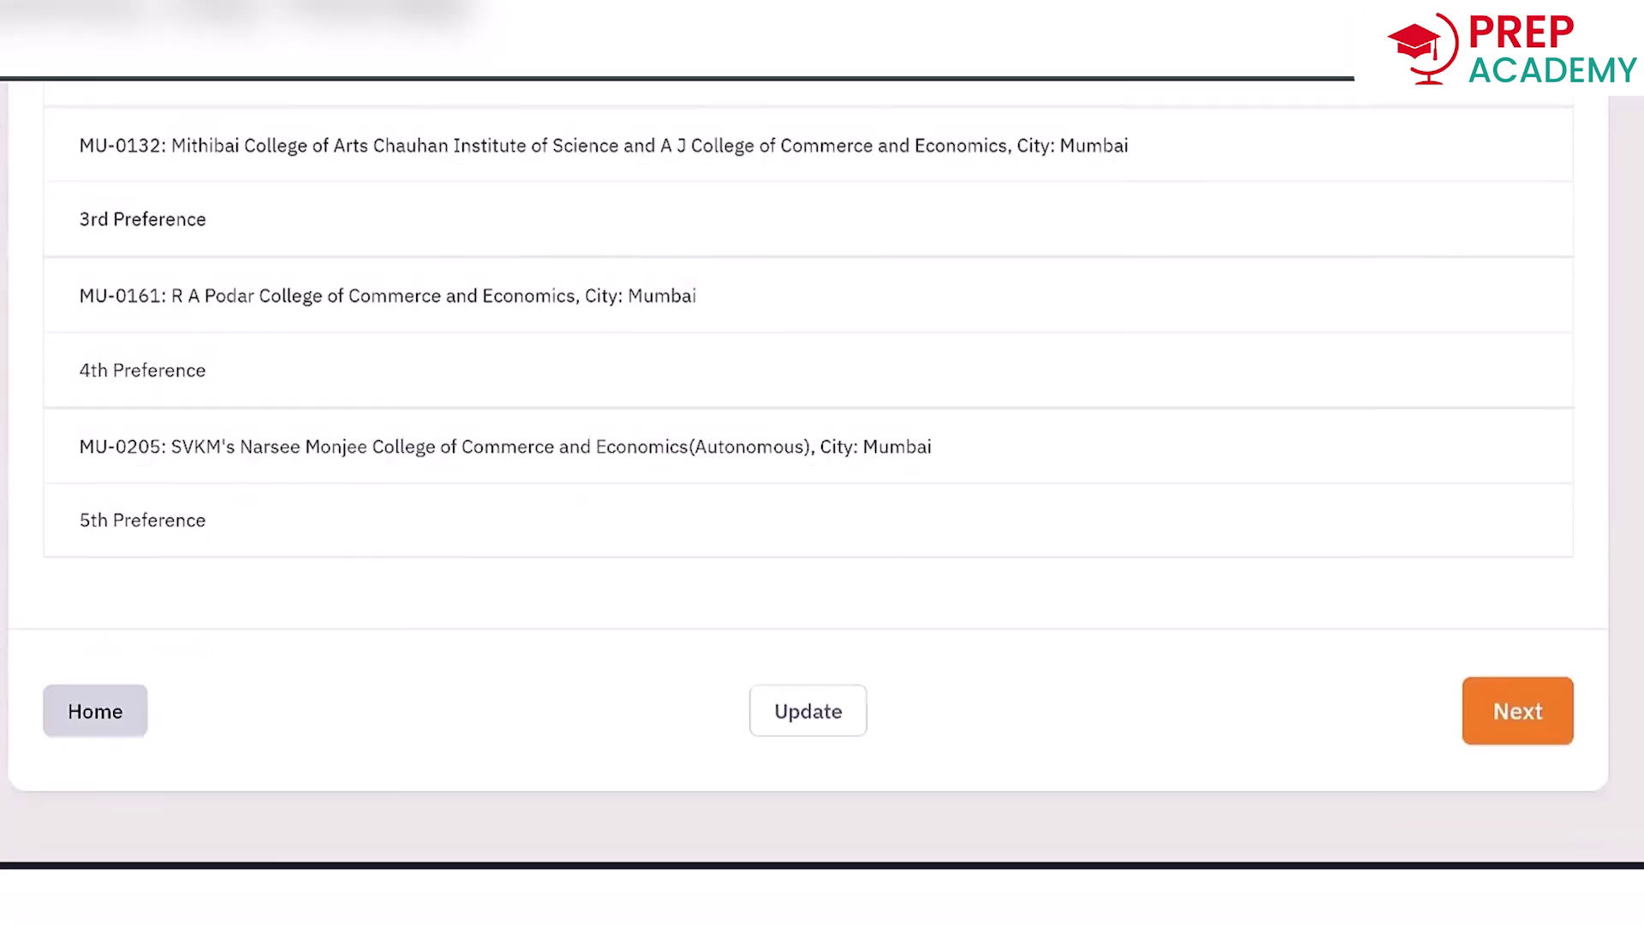
Move through Personal Details (2) to the Academic Details (3) step of the B.Com application.
click(1518, 712)
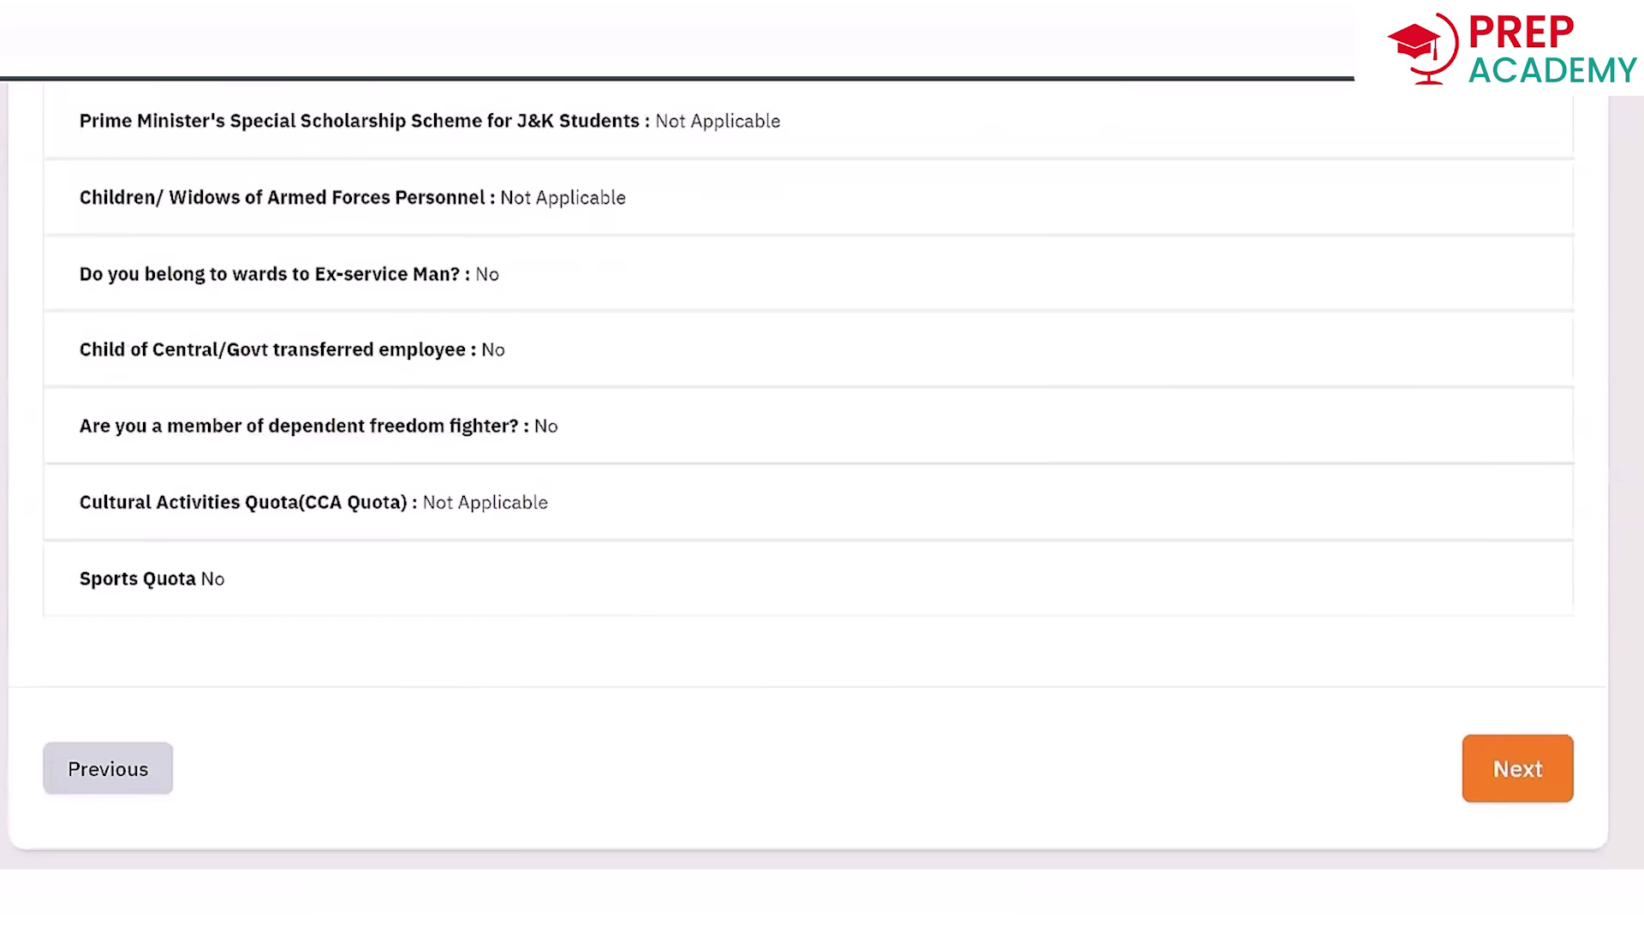
scroll(1537, 762, down, 1)
click(1524, 758)
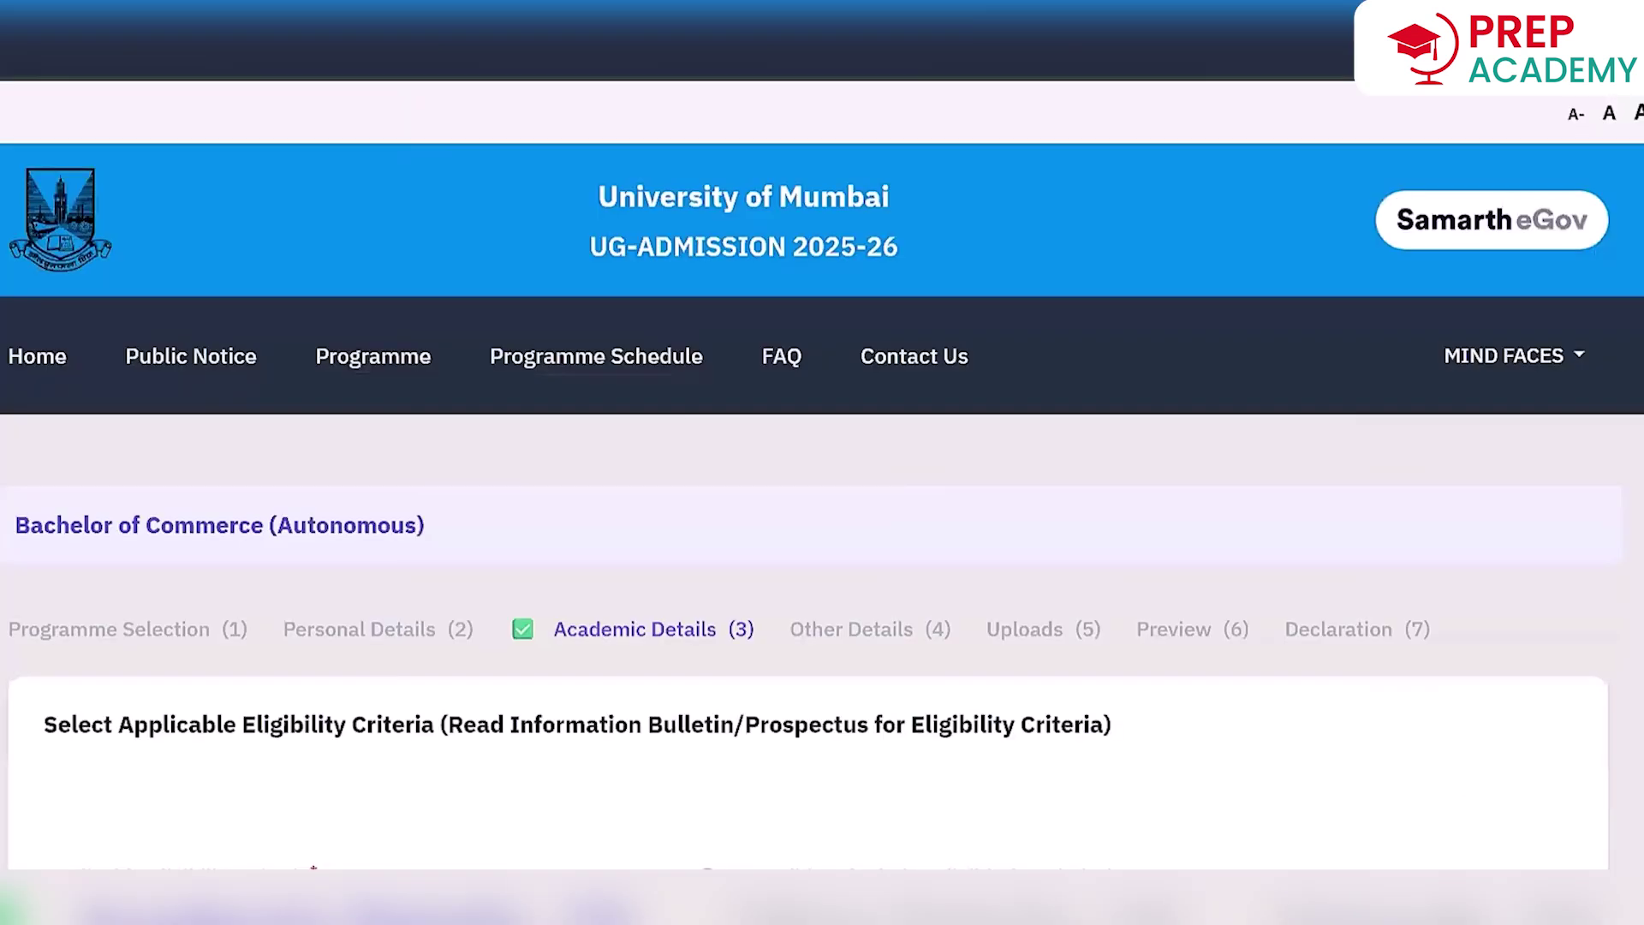
Select the Std. XII eligibility criterion for the B.Com application.
scroll(886, 370, down, 5)
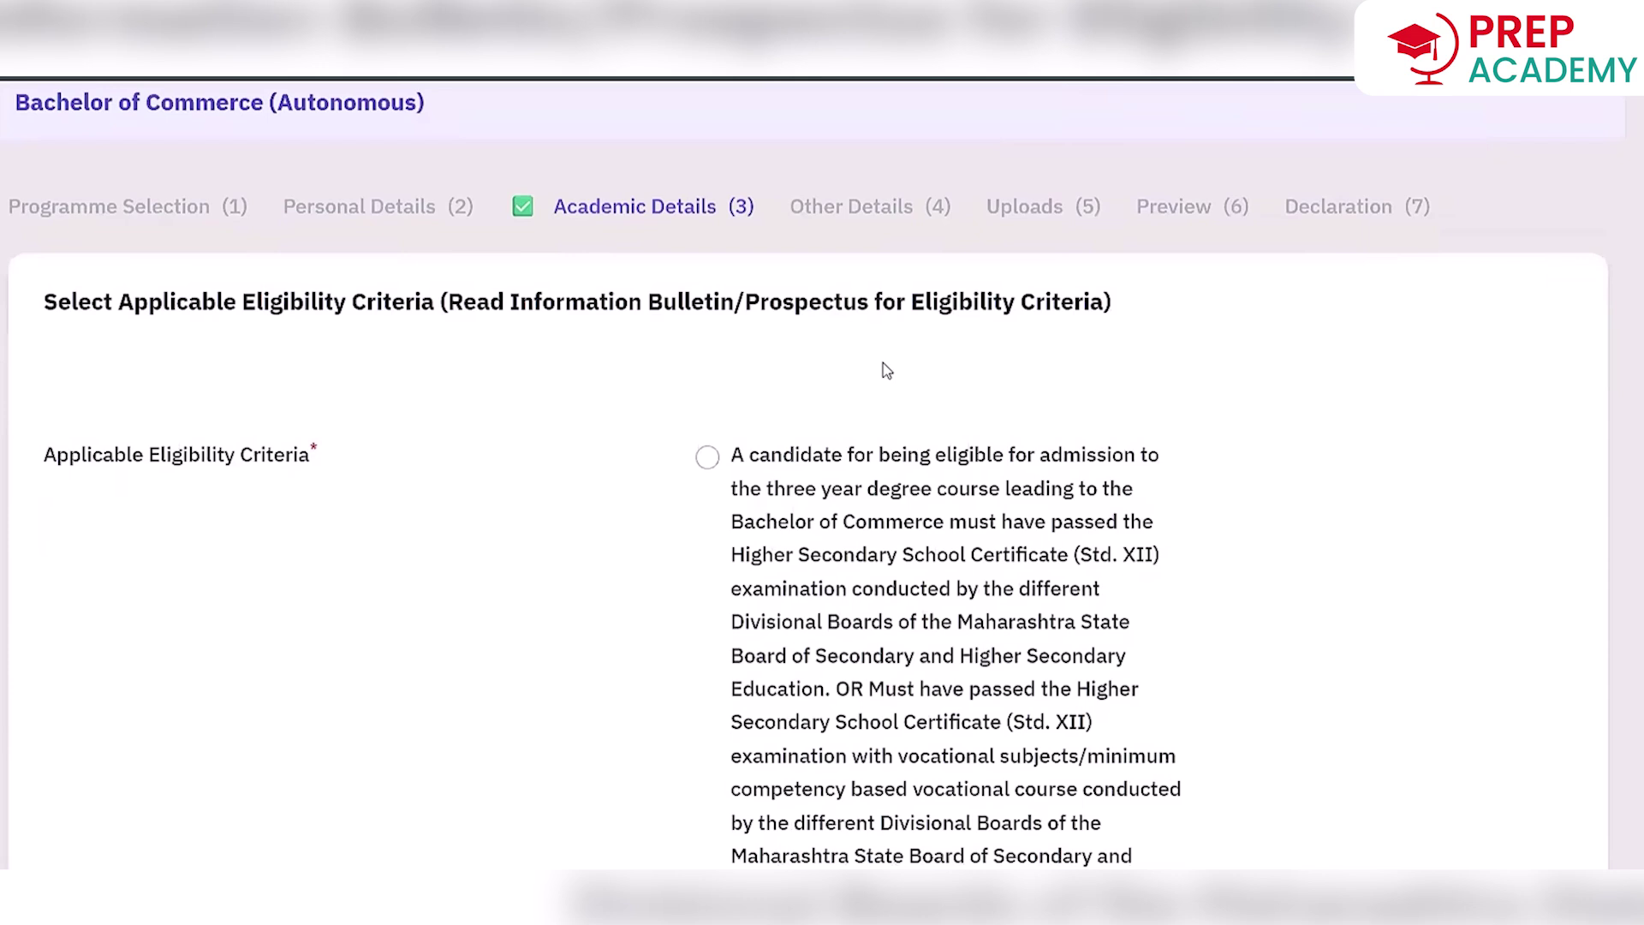
click(708, 457)
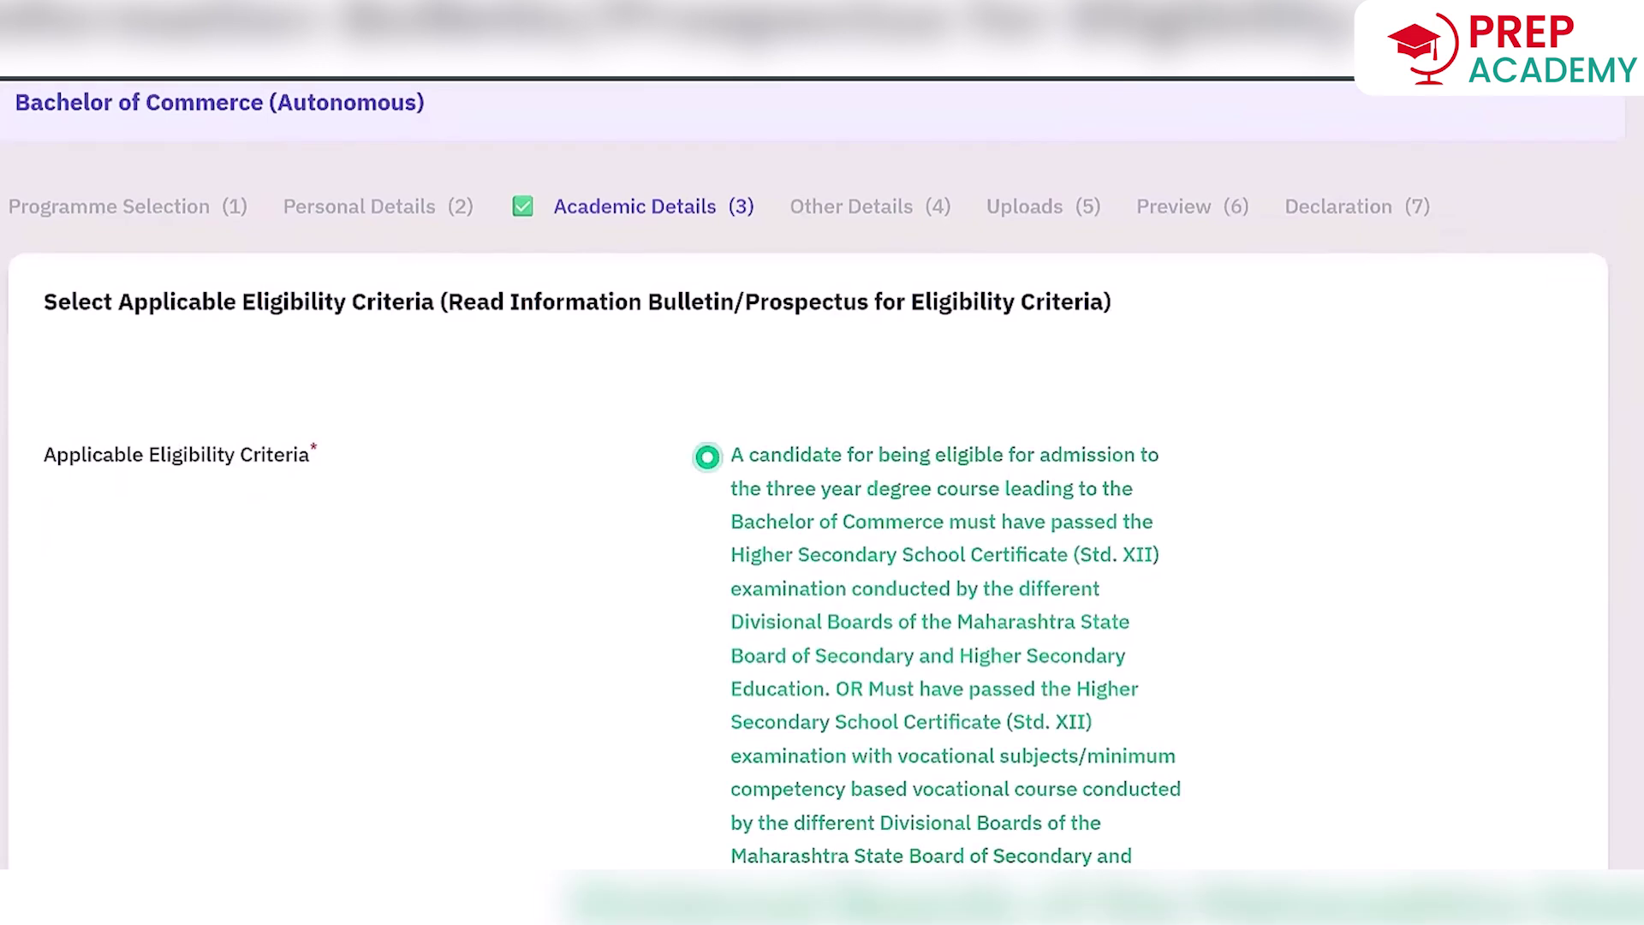
scroll(822, 463, down, 5)
scroll(981, 434, down, 6)
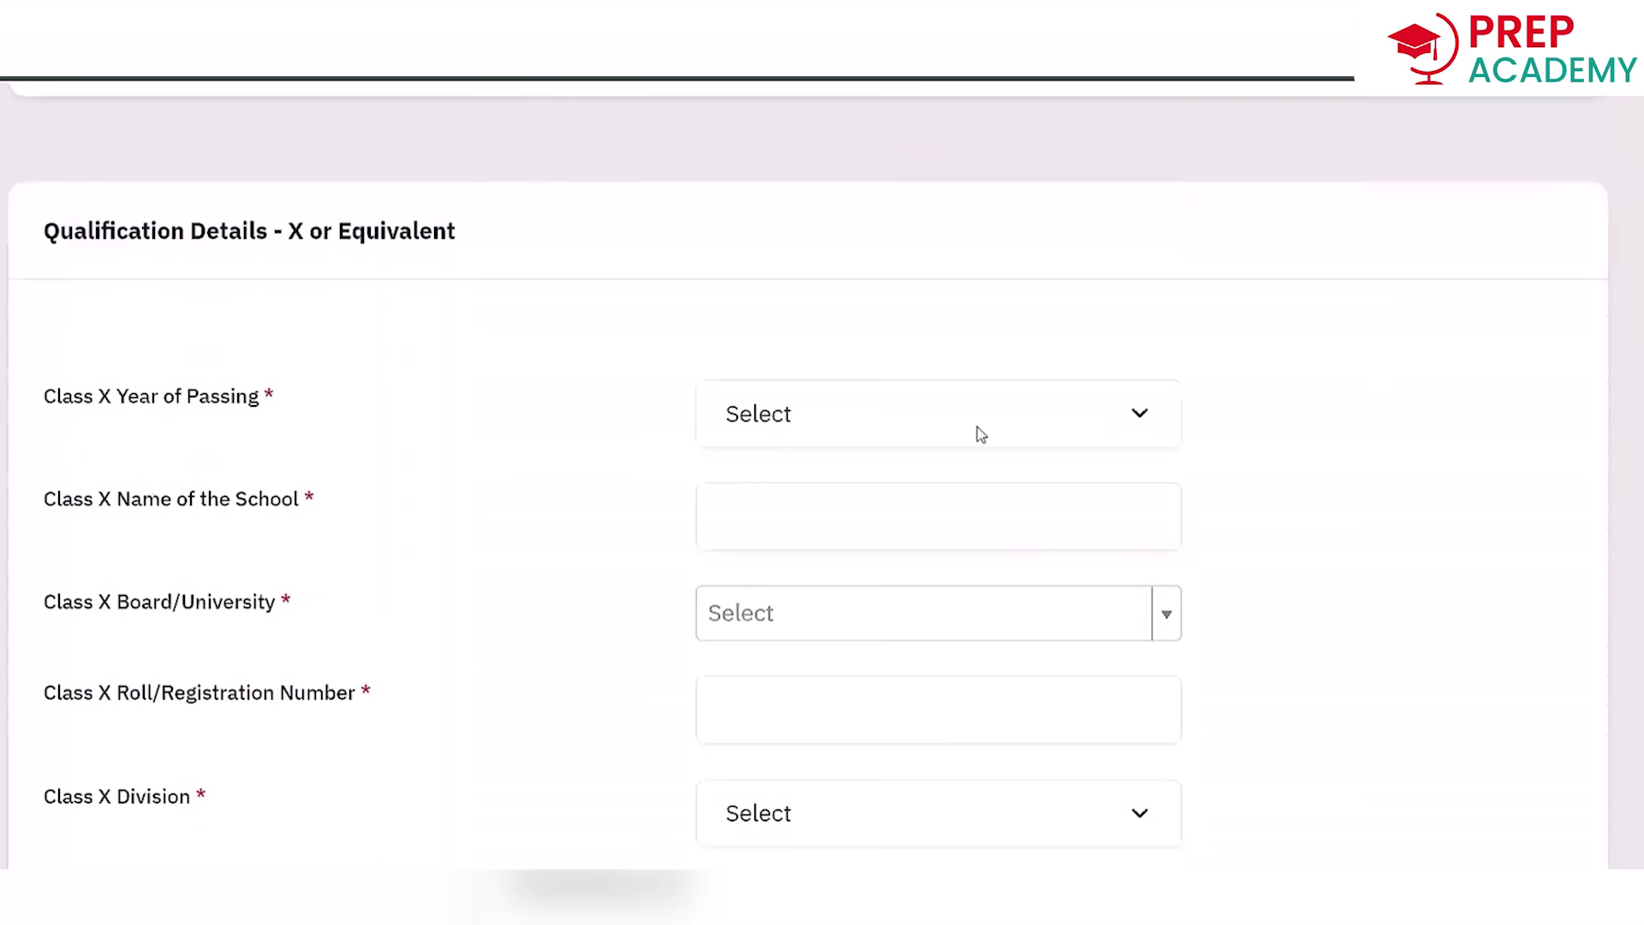
Enter Class X year 2023, school Vibgyor, Indian School Certificate board, and the roll number.
click(981, 434)
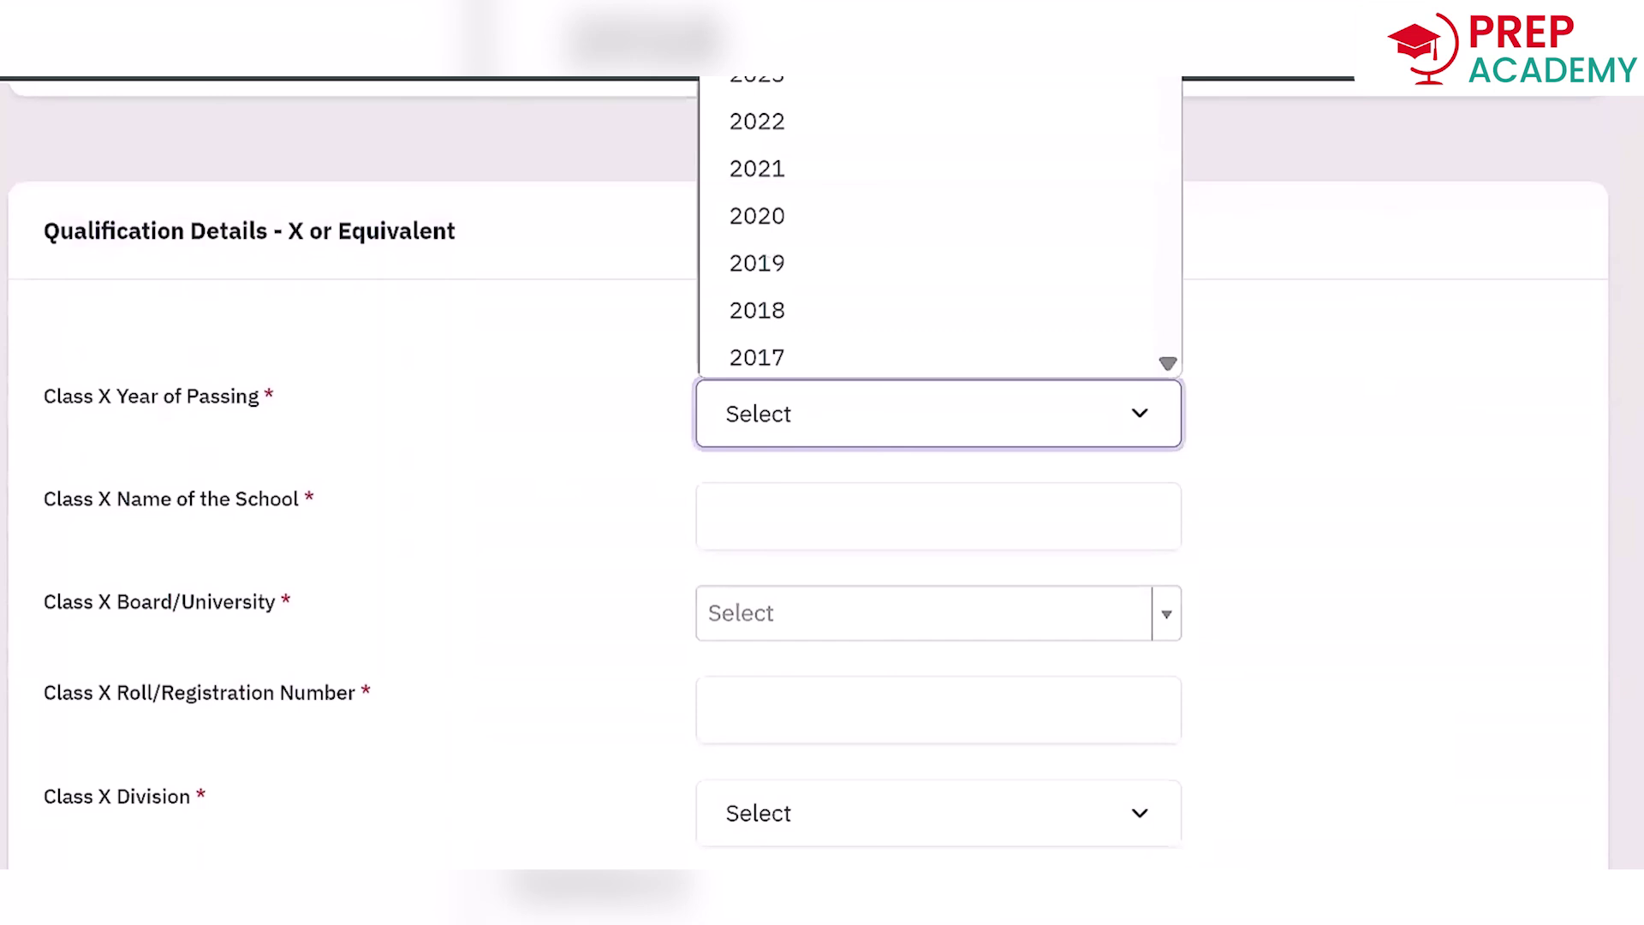
click(757, 77)
click(822, 518)
text(Vibgyor)
click(973, 613)
text(C)
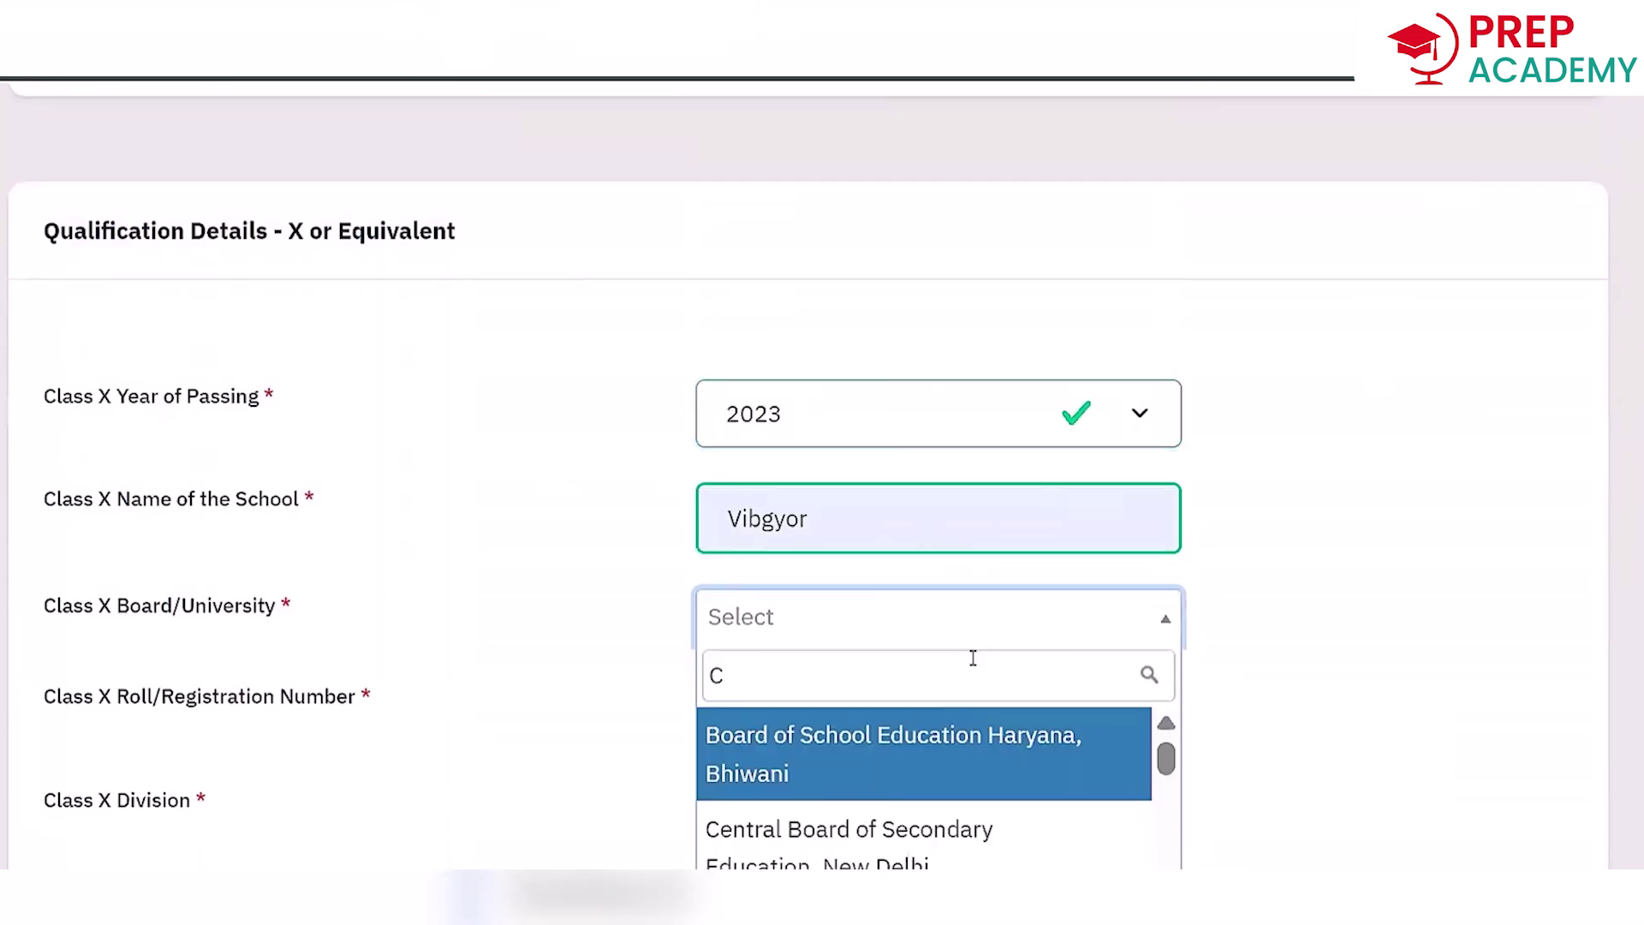
click(848, 742)
click(849, 742)
Set Class X division First, 97 percent, and subjects English, Eco, SST, Science, Hindi.
scroll(867, 599, down, 5)
click(867, 412)
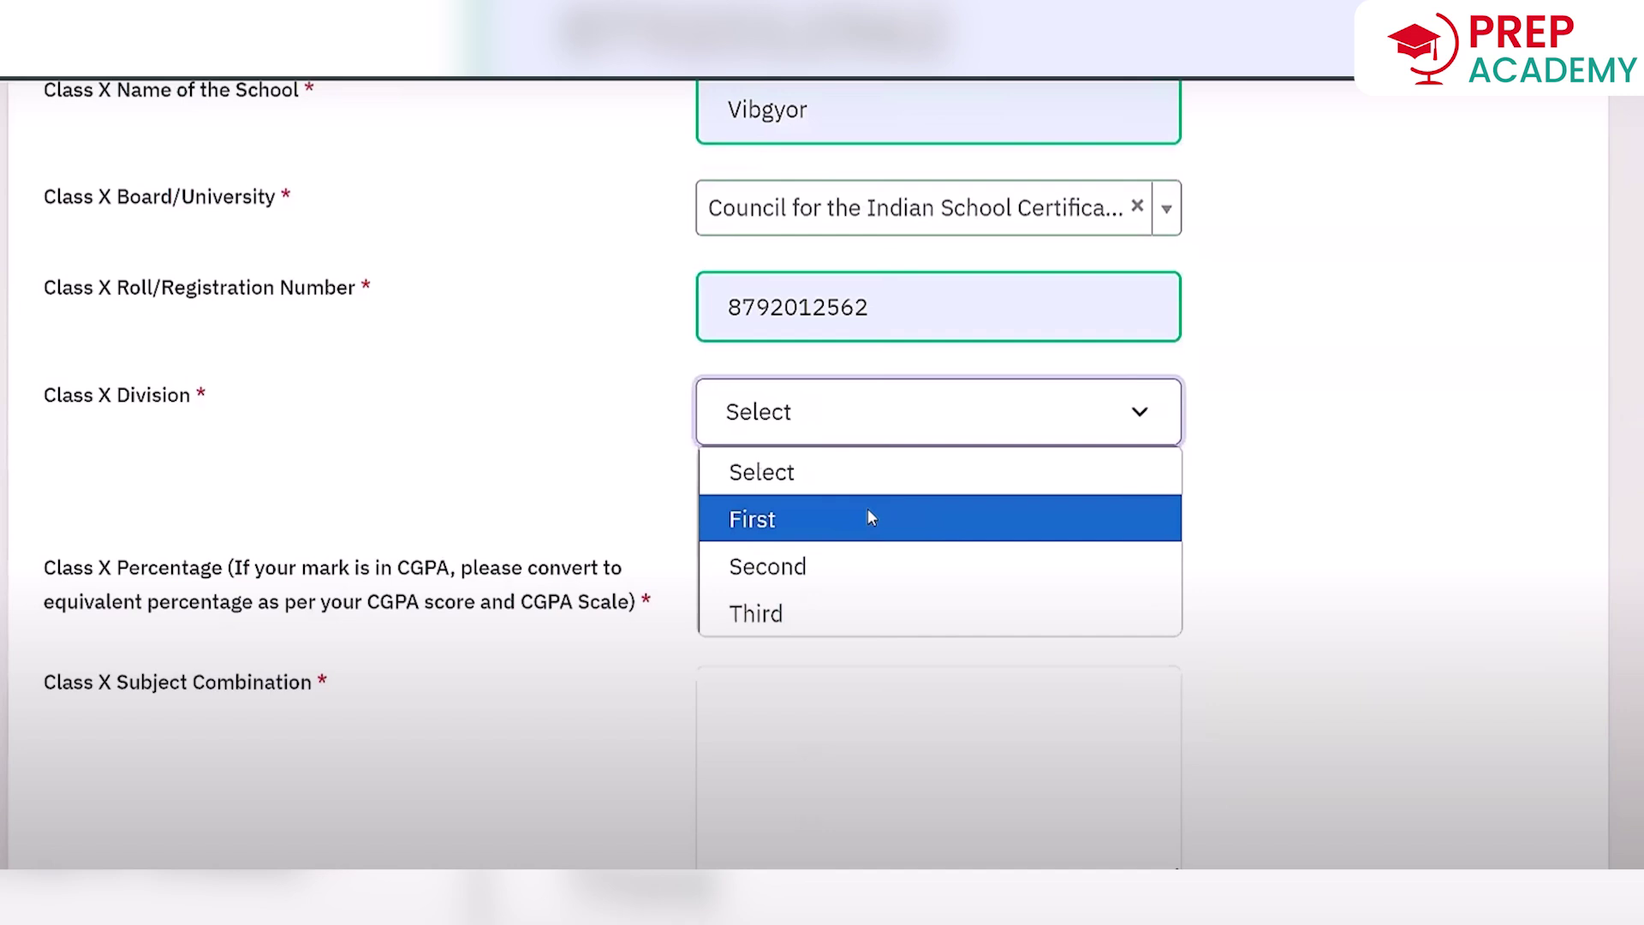
click(867, 518)
click(938, 587)
text(97)
scroll(938, 514, down, 4)
click(1030, 412)
text(En)
text(glish, Eco, SST, Science, Hindi)
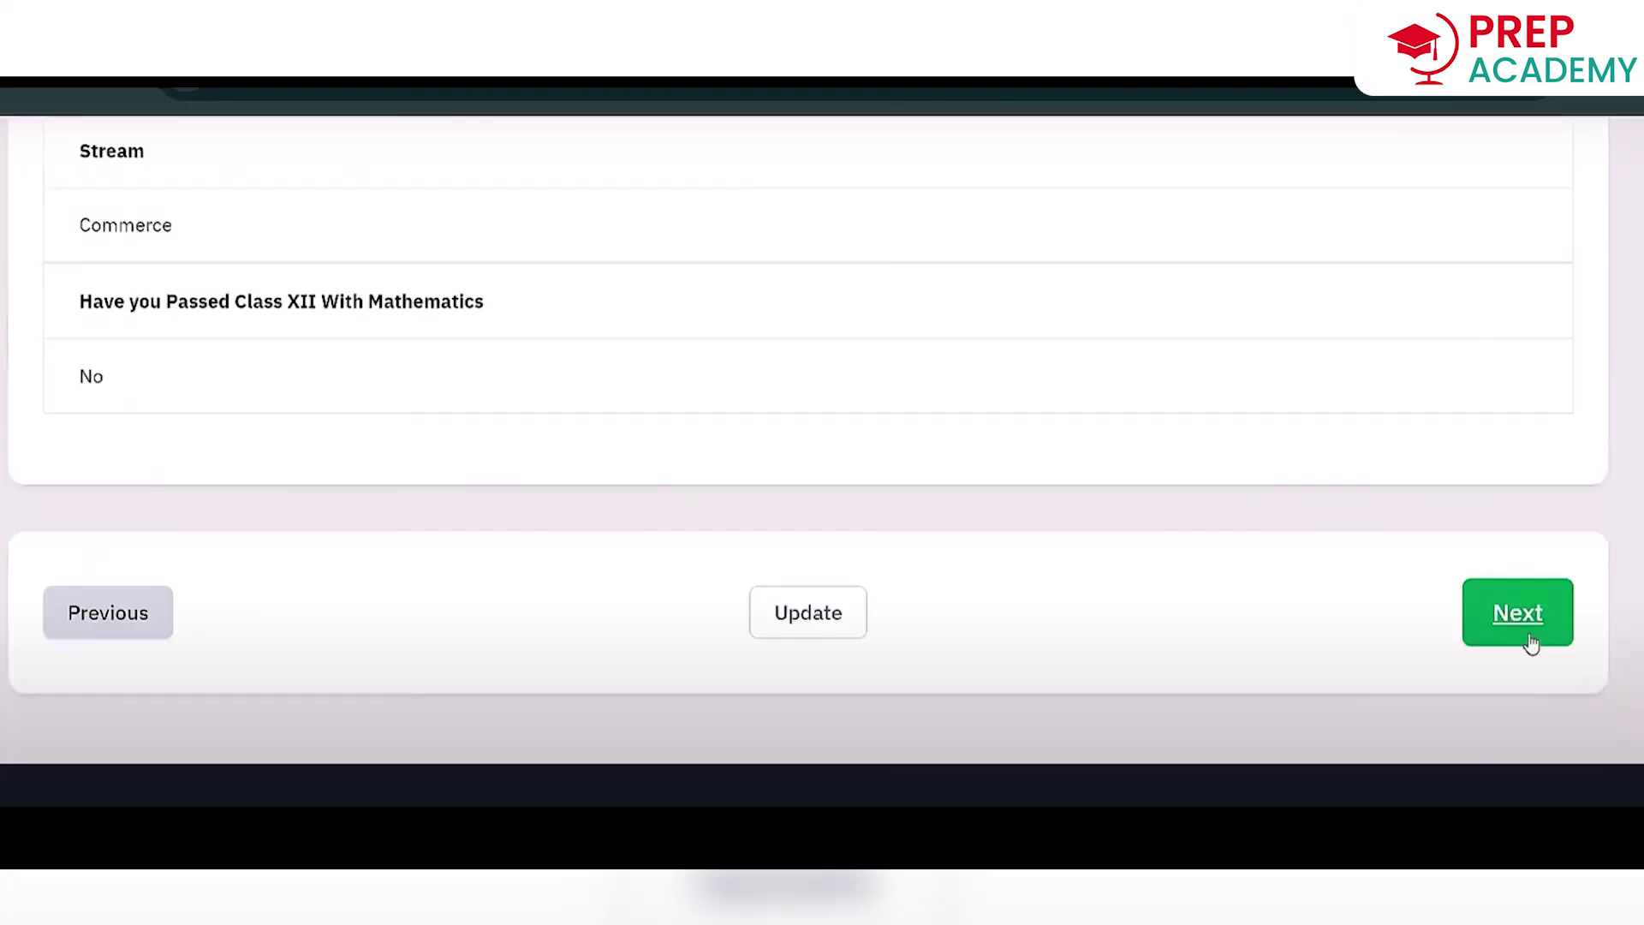
Continue to Other Details (4) and scroll through its answers to the Next button.
click(1517, 613)
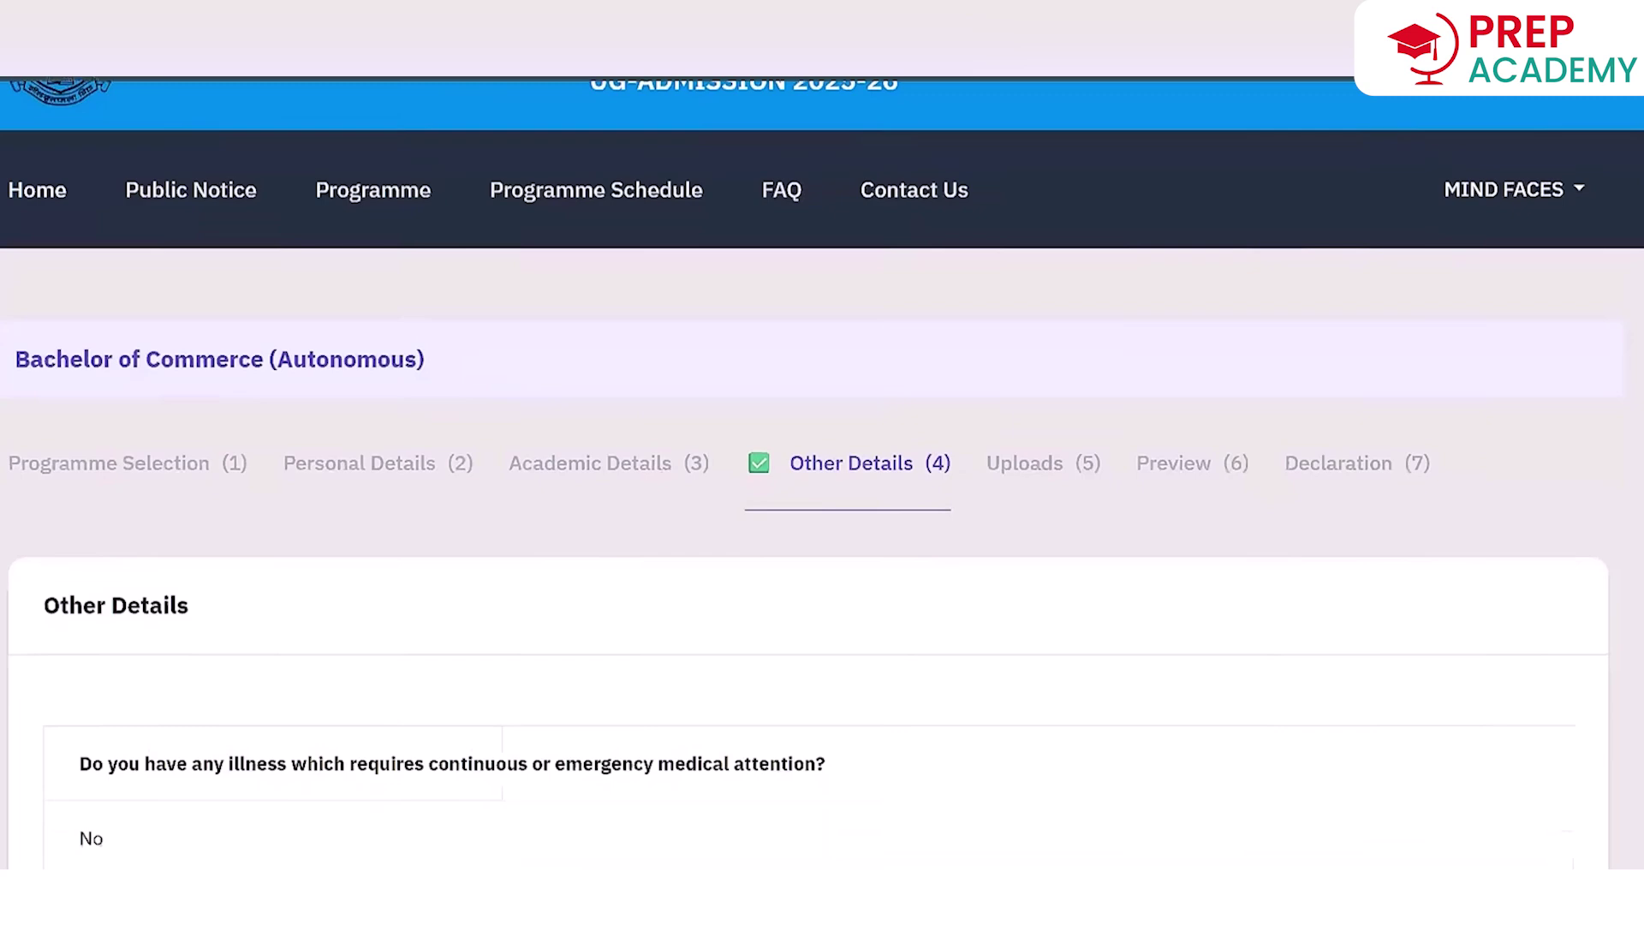
scroll(1638, 403, down, 4)
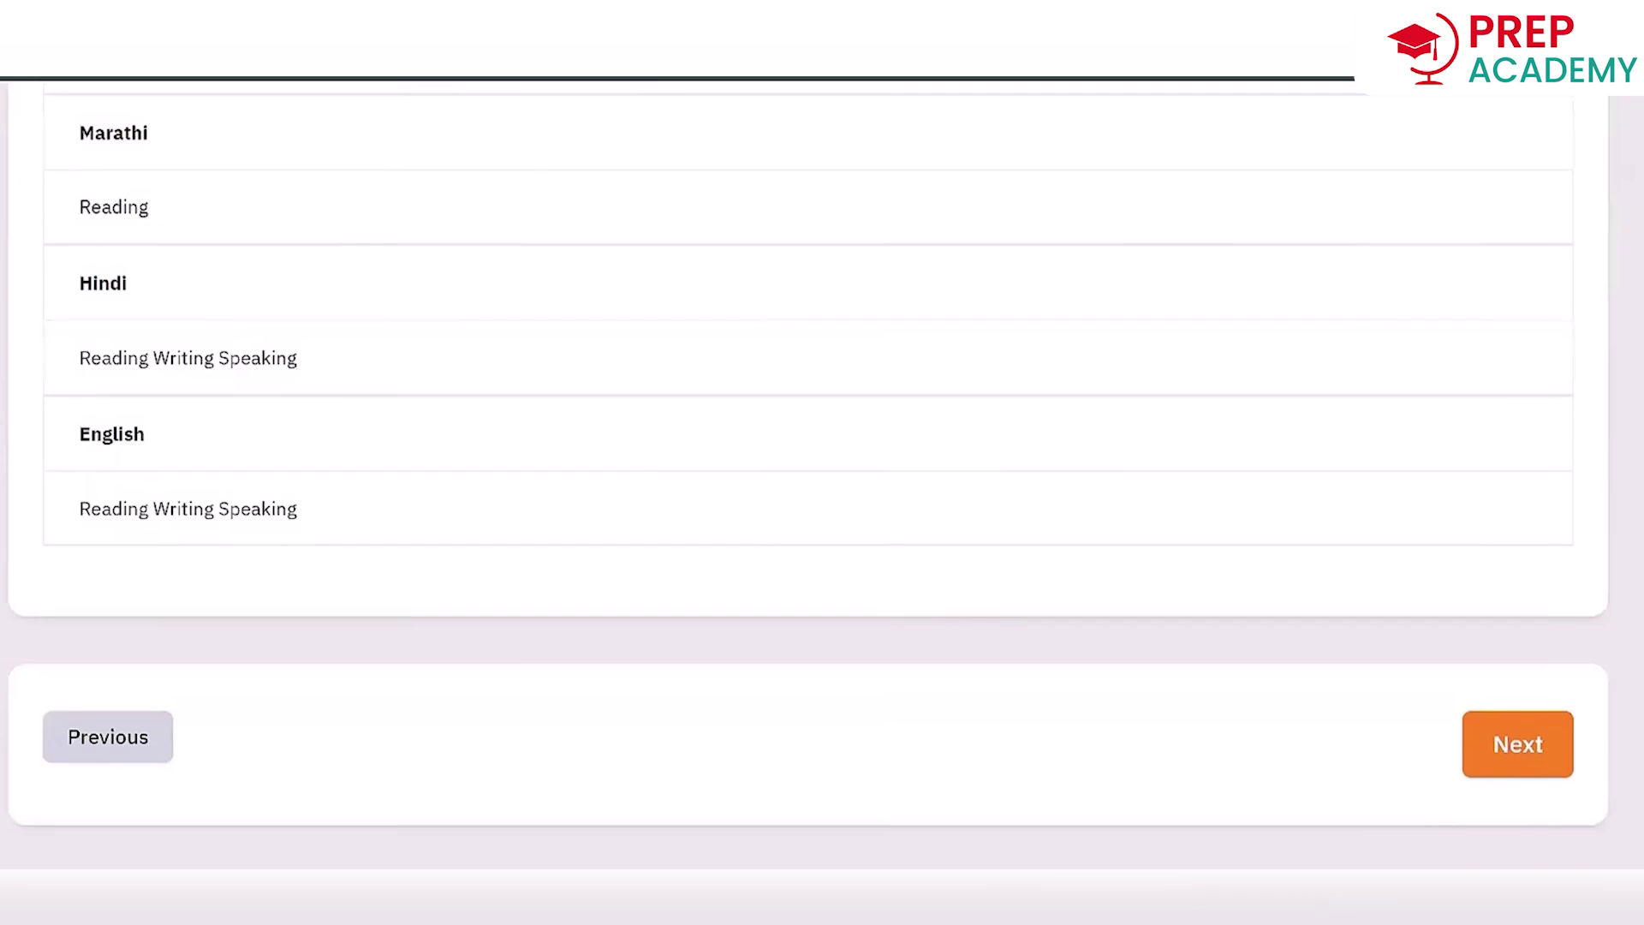
Proceed to Uploads (5) and scroll the preview of entered details down to the Declaration.
click(1509, 755)
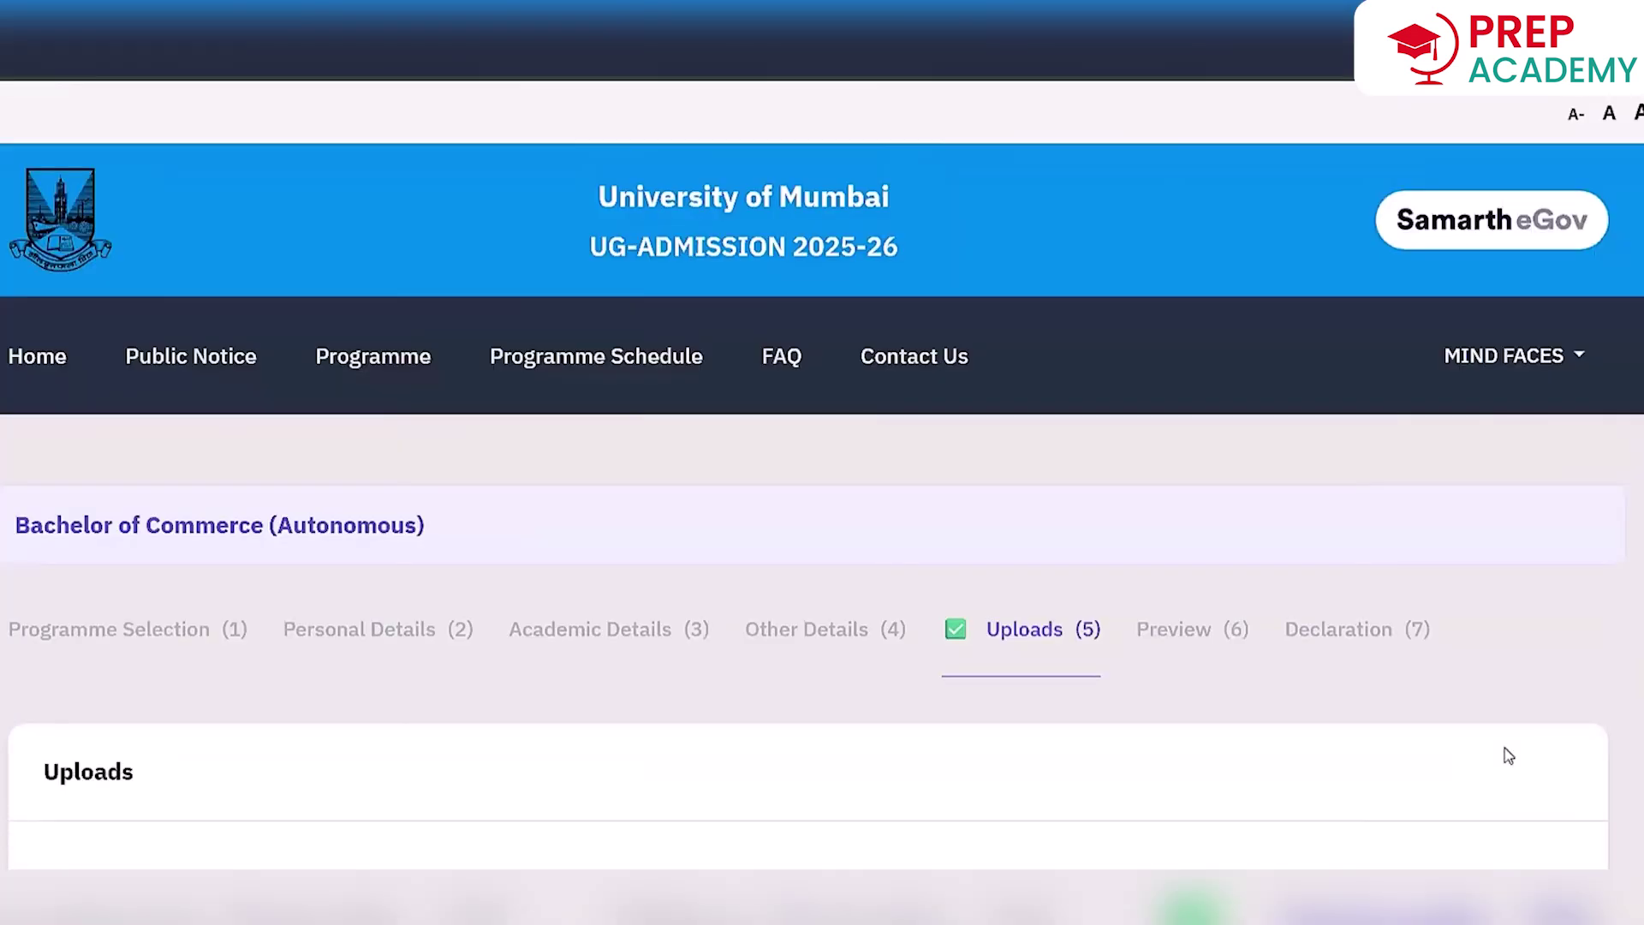
scroll(1509, 755, down, 3)
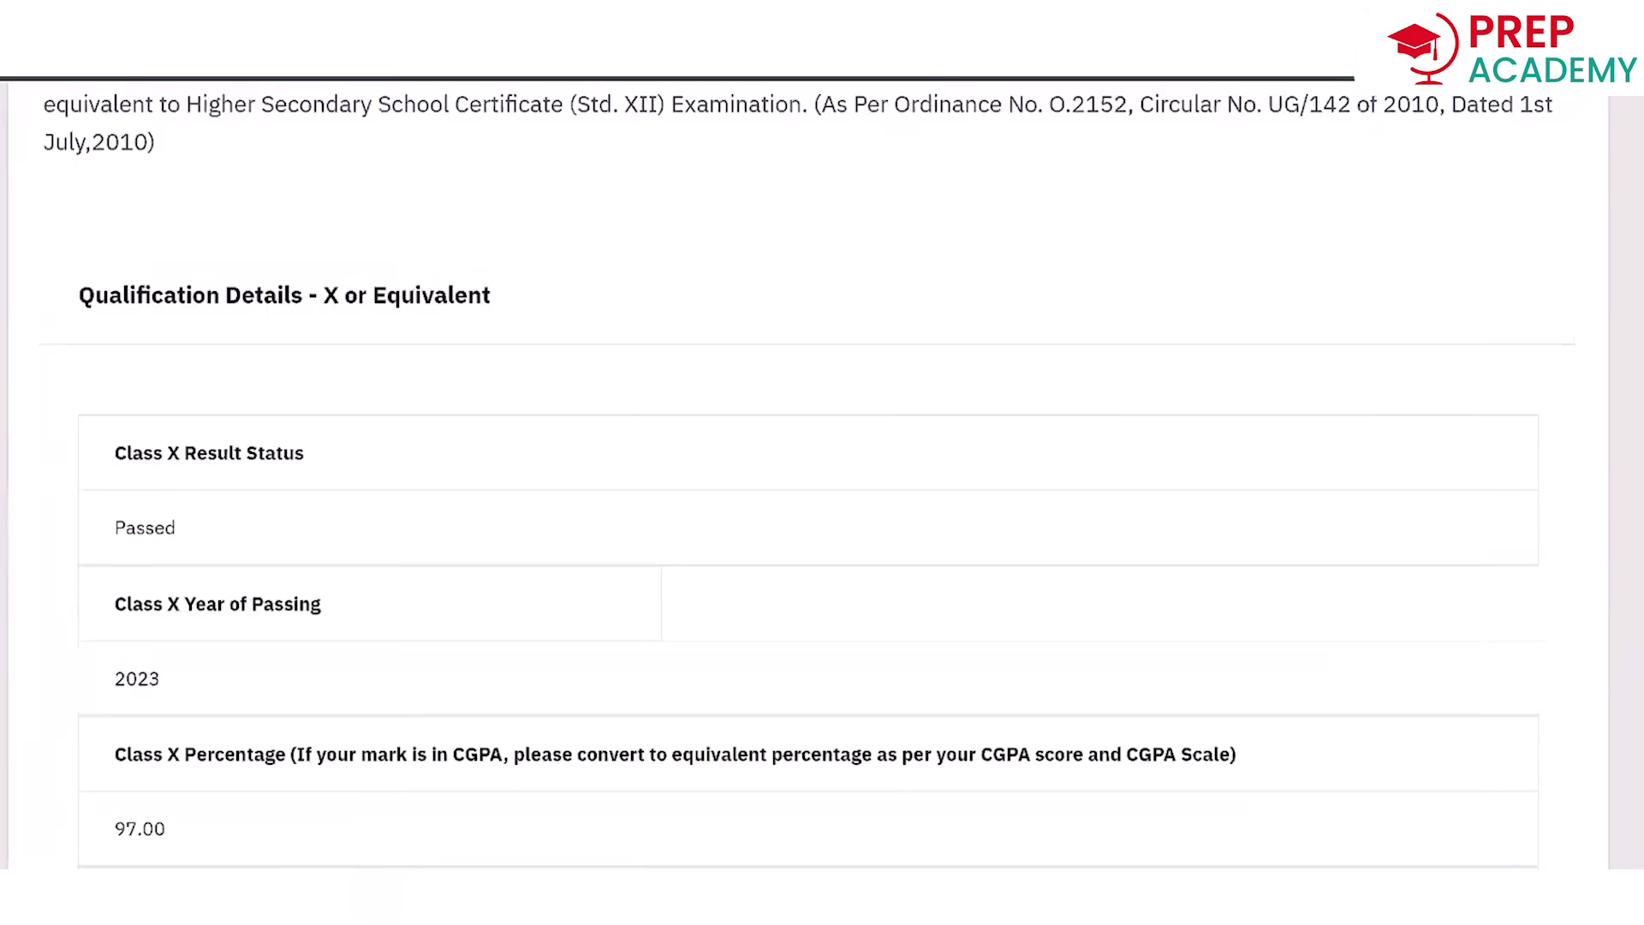
scroll(809, 480, down, 9)
scroll(809, 480, down, 15)
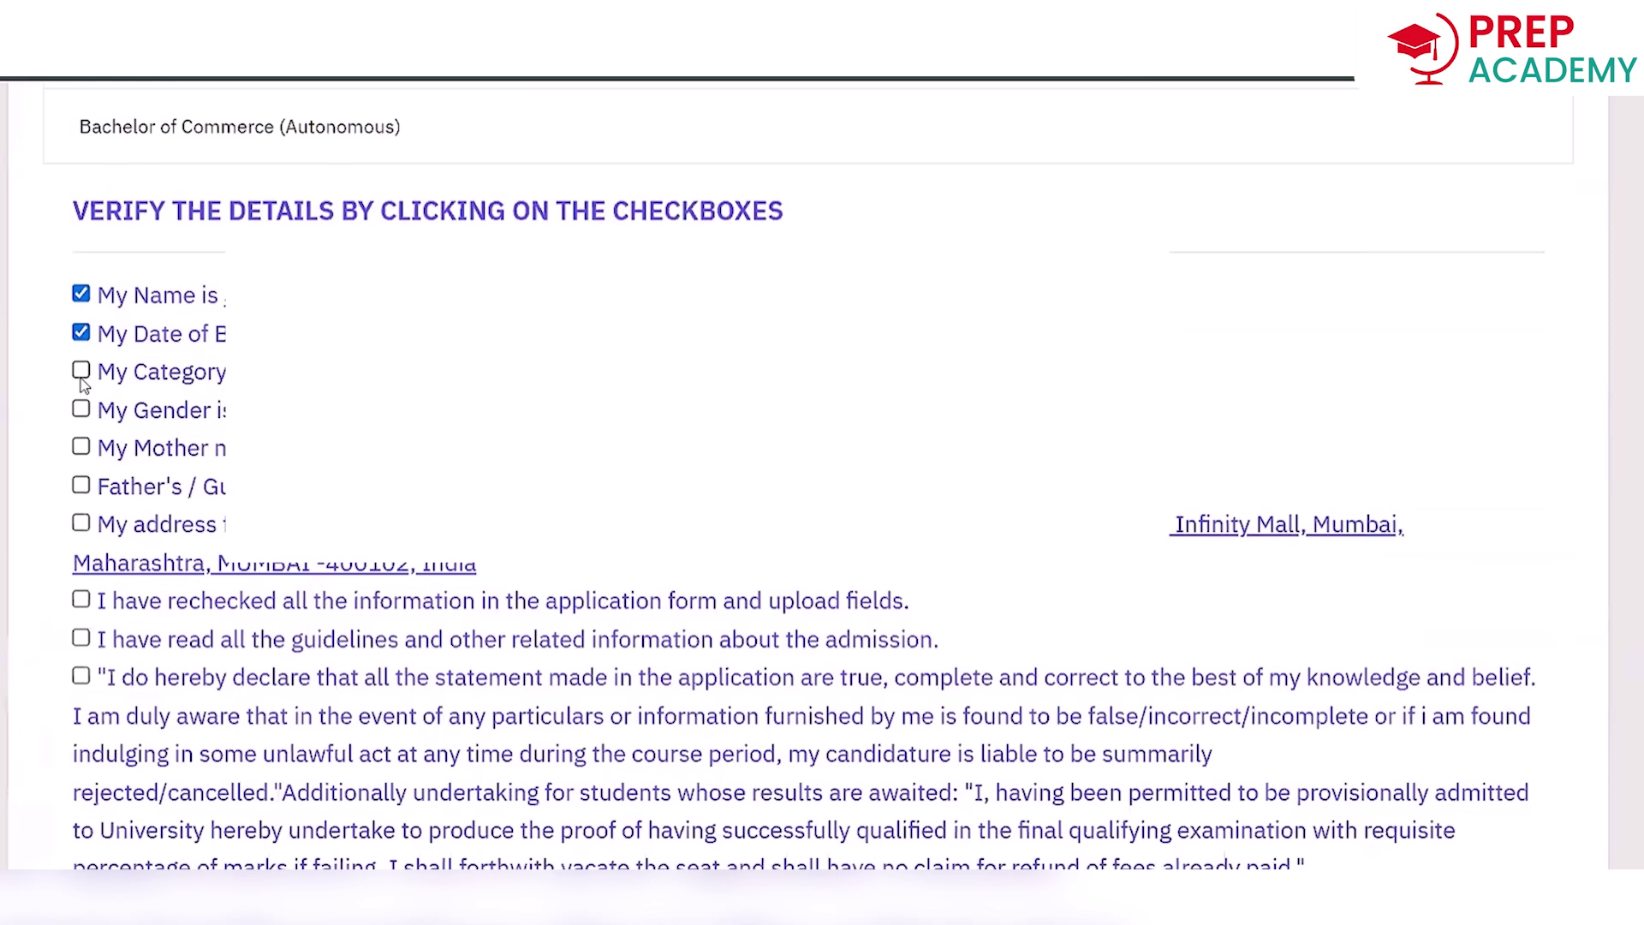
Confirm category, gender, mother's and father's names, address, recheck and guidelines, and accept the final declaration.
click(81, 370)
click(81, 408)
click(81, 447)
click(81, 485)
click(81, 522)
click(80, 599)
click(80, 638)
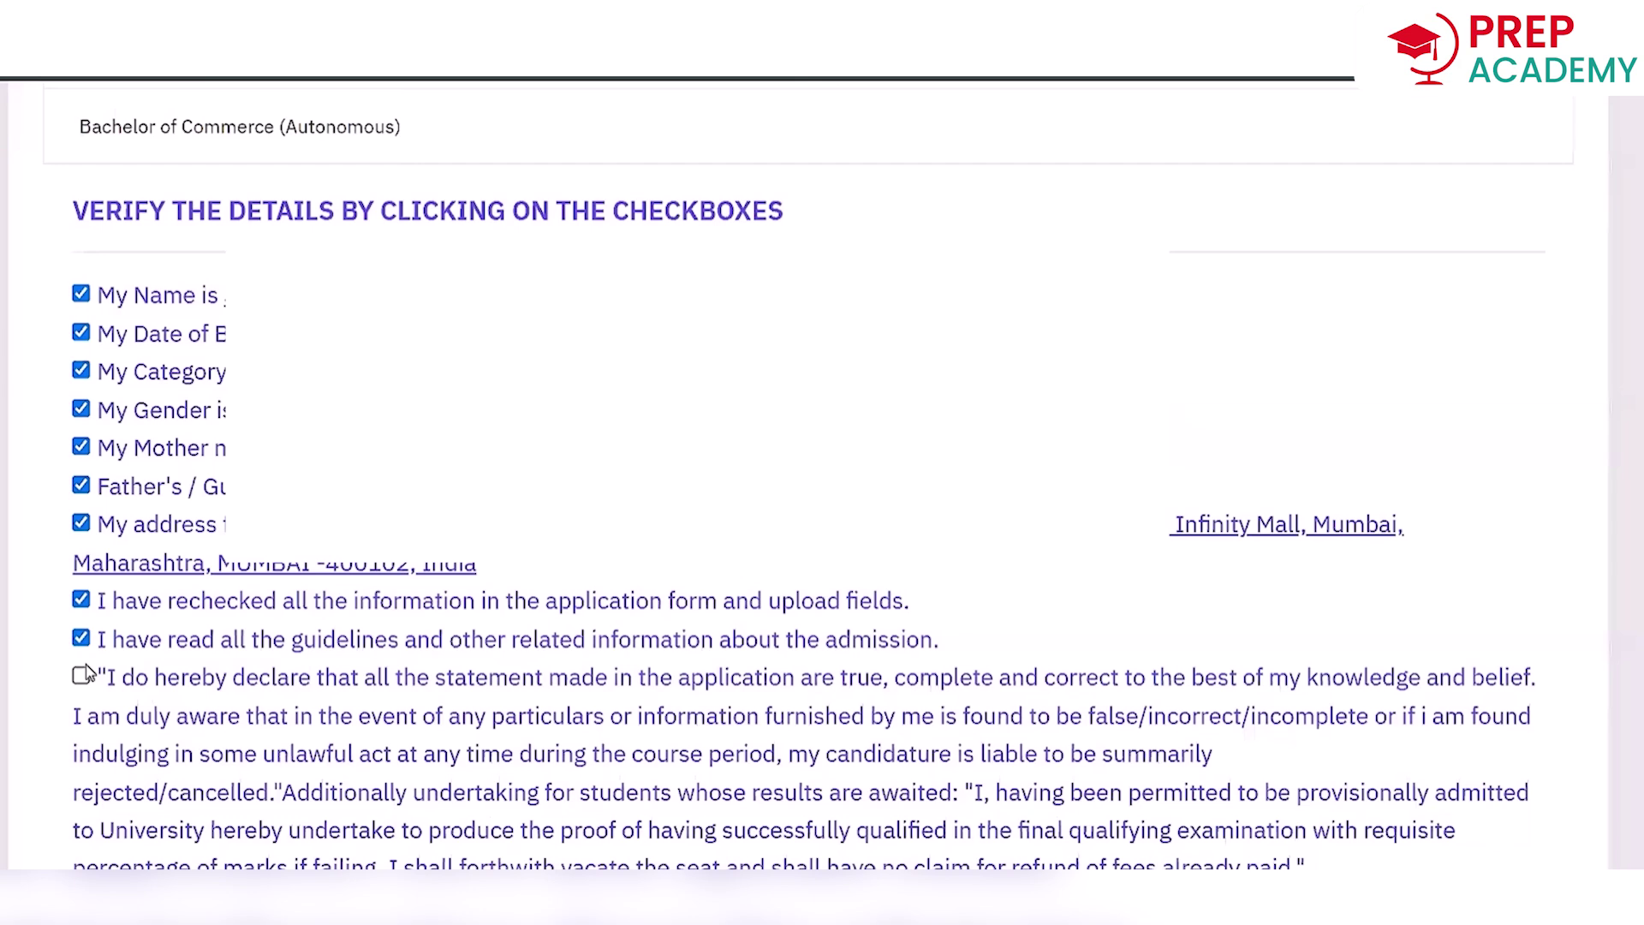
click(82, 676)
scroll(86, 675, down, 5)
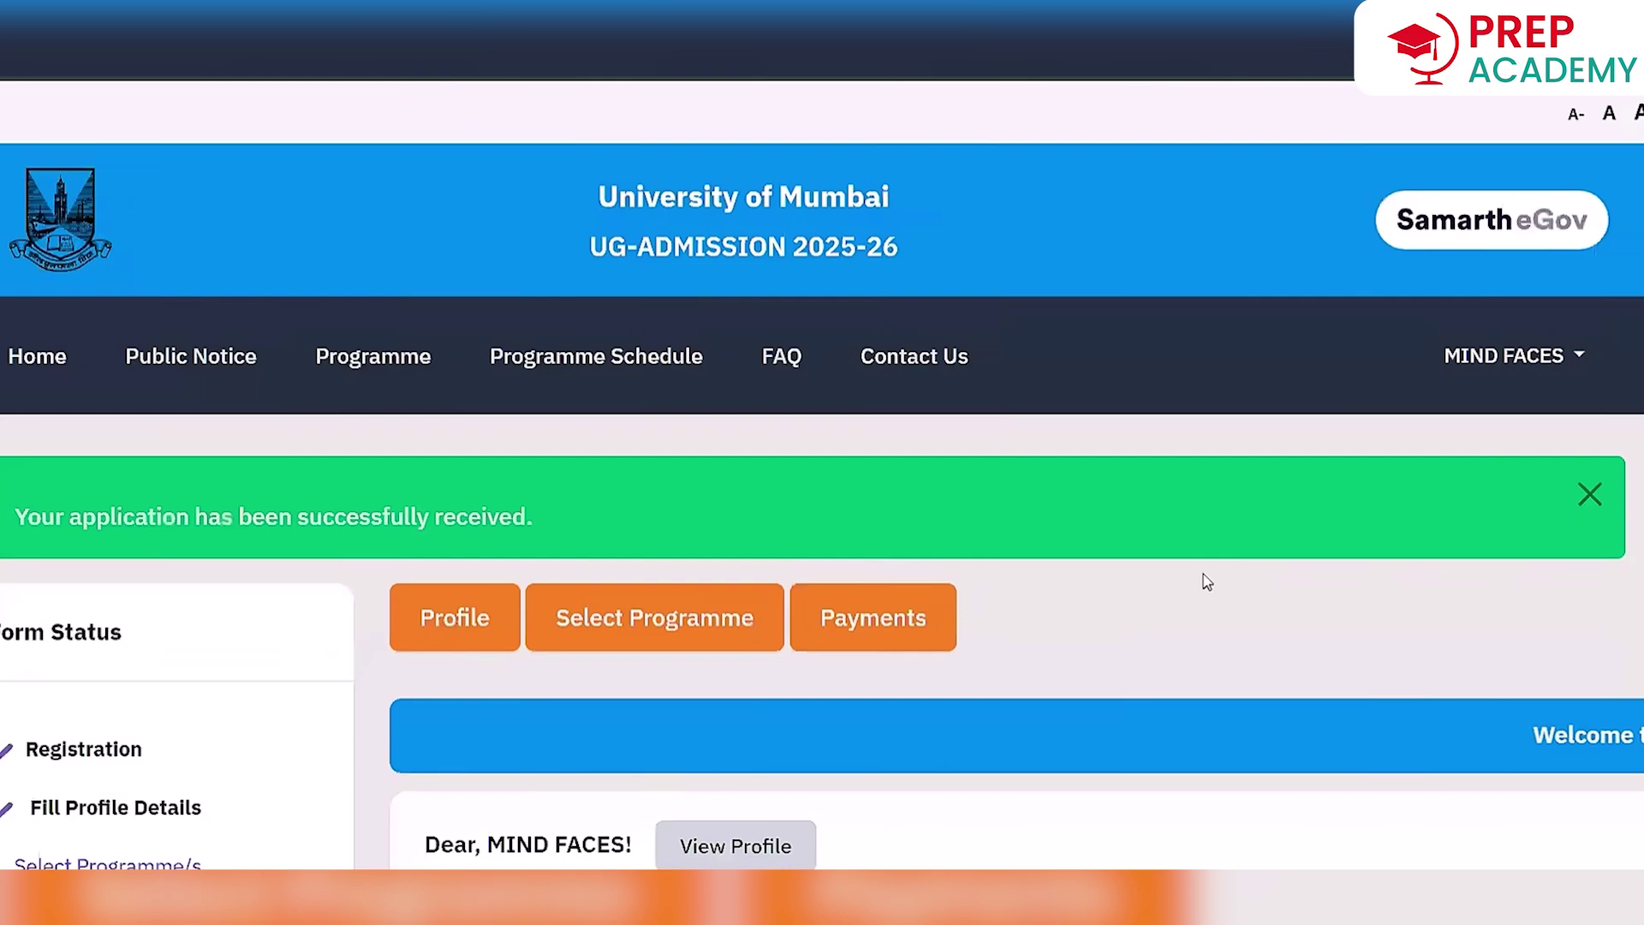
Set Mulund College of Commerce as 1st Preference and proceed with the B.Sc Computer Applications (Autonomous) application.
scroll(1208, 583, down, 8)
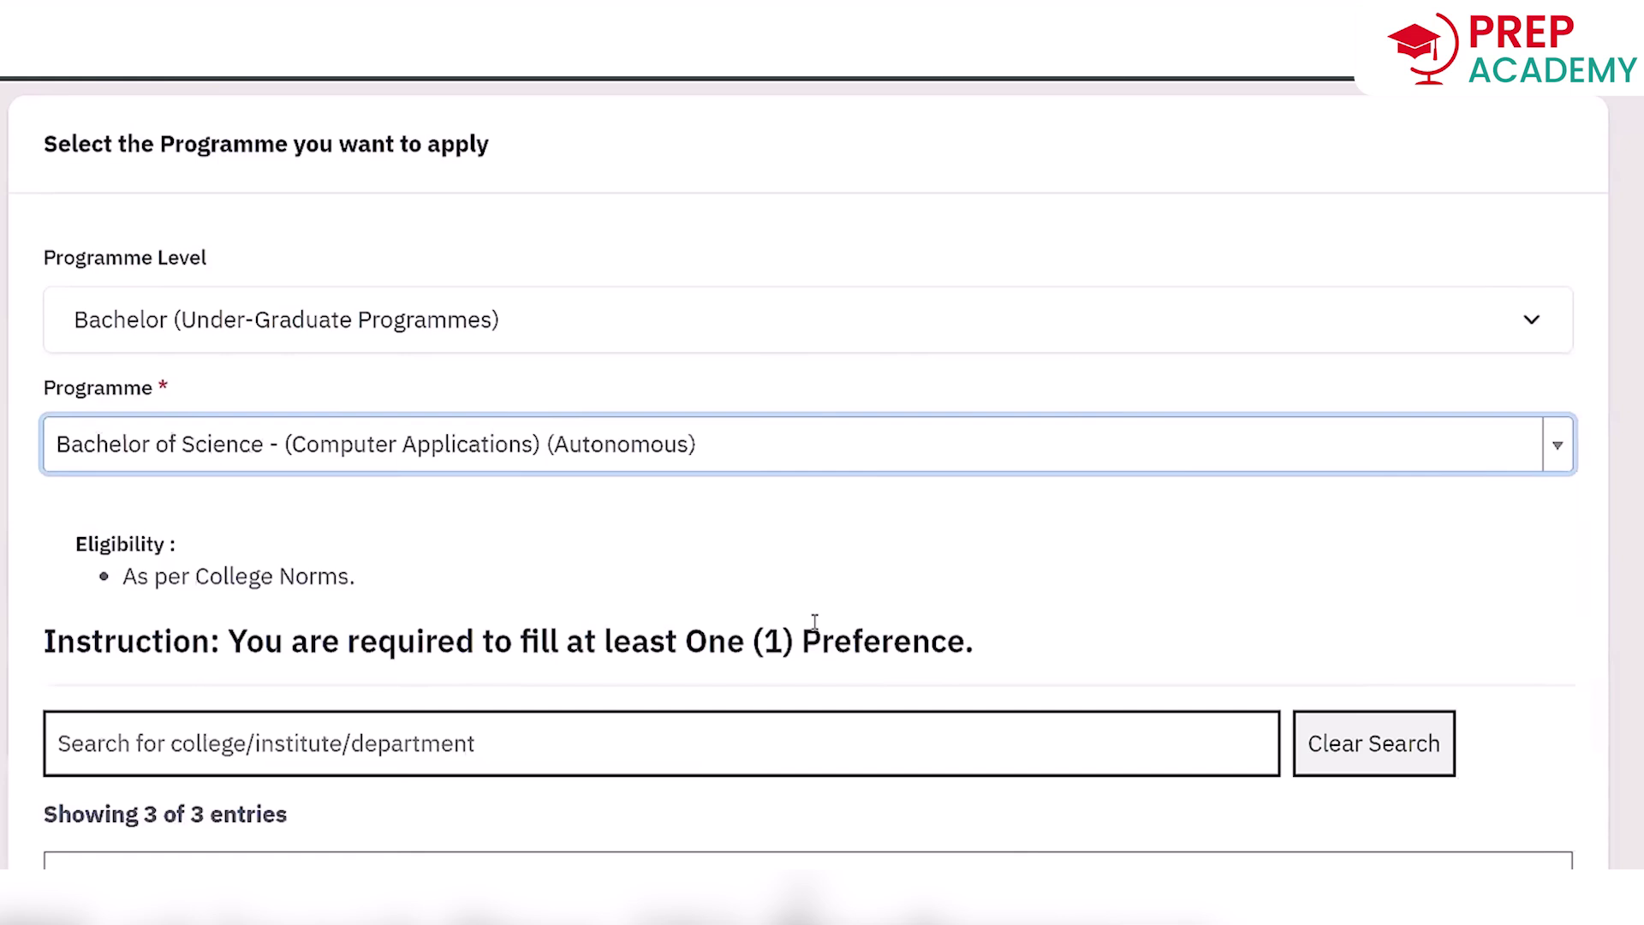
scroll(814, 623, down, 8)
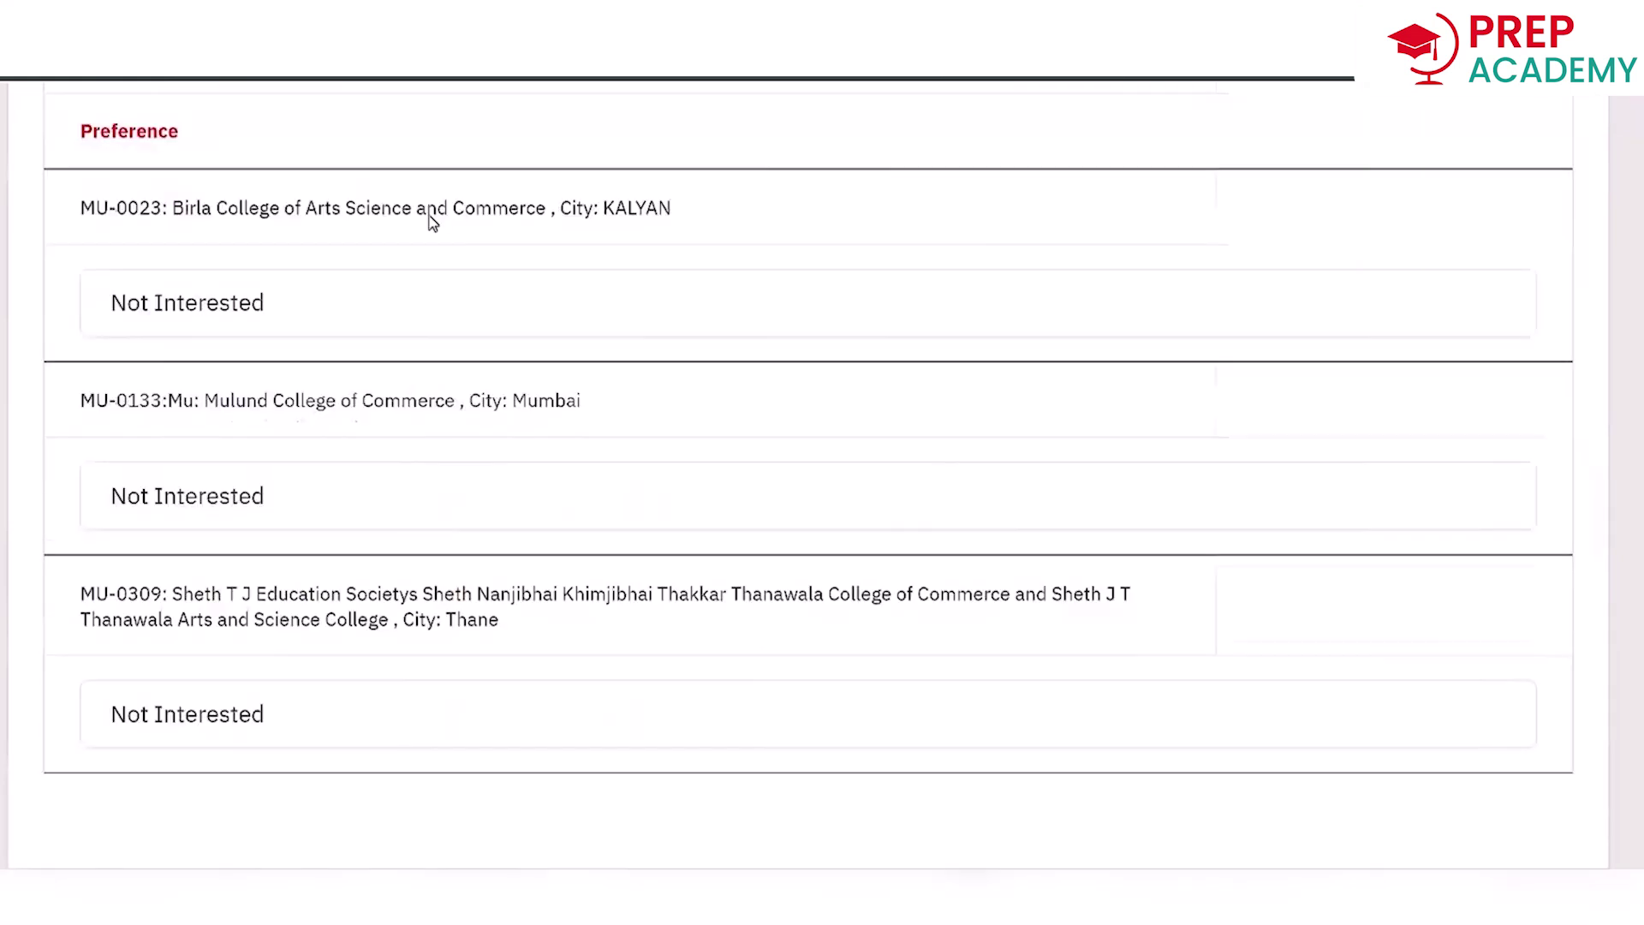
click(619, 496)
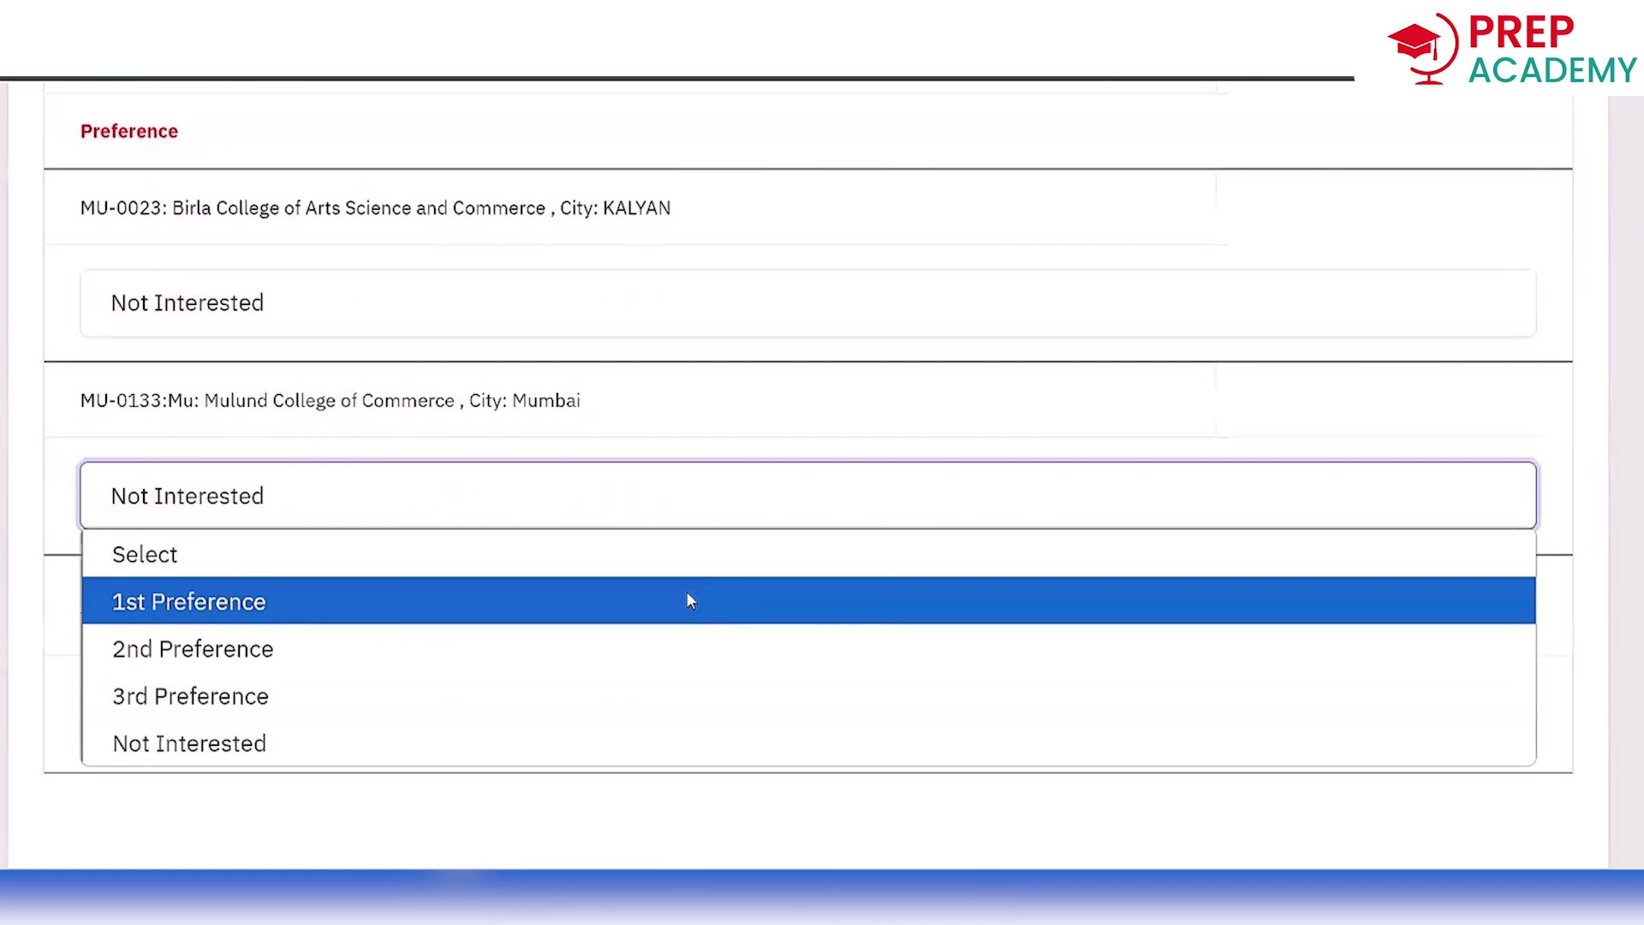
click(687, 600)
scroll(687, 600, down, 4)
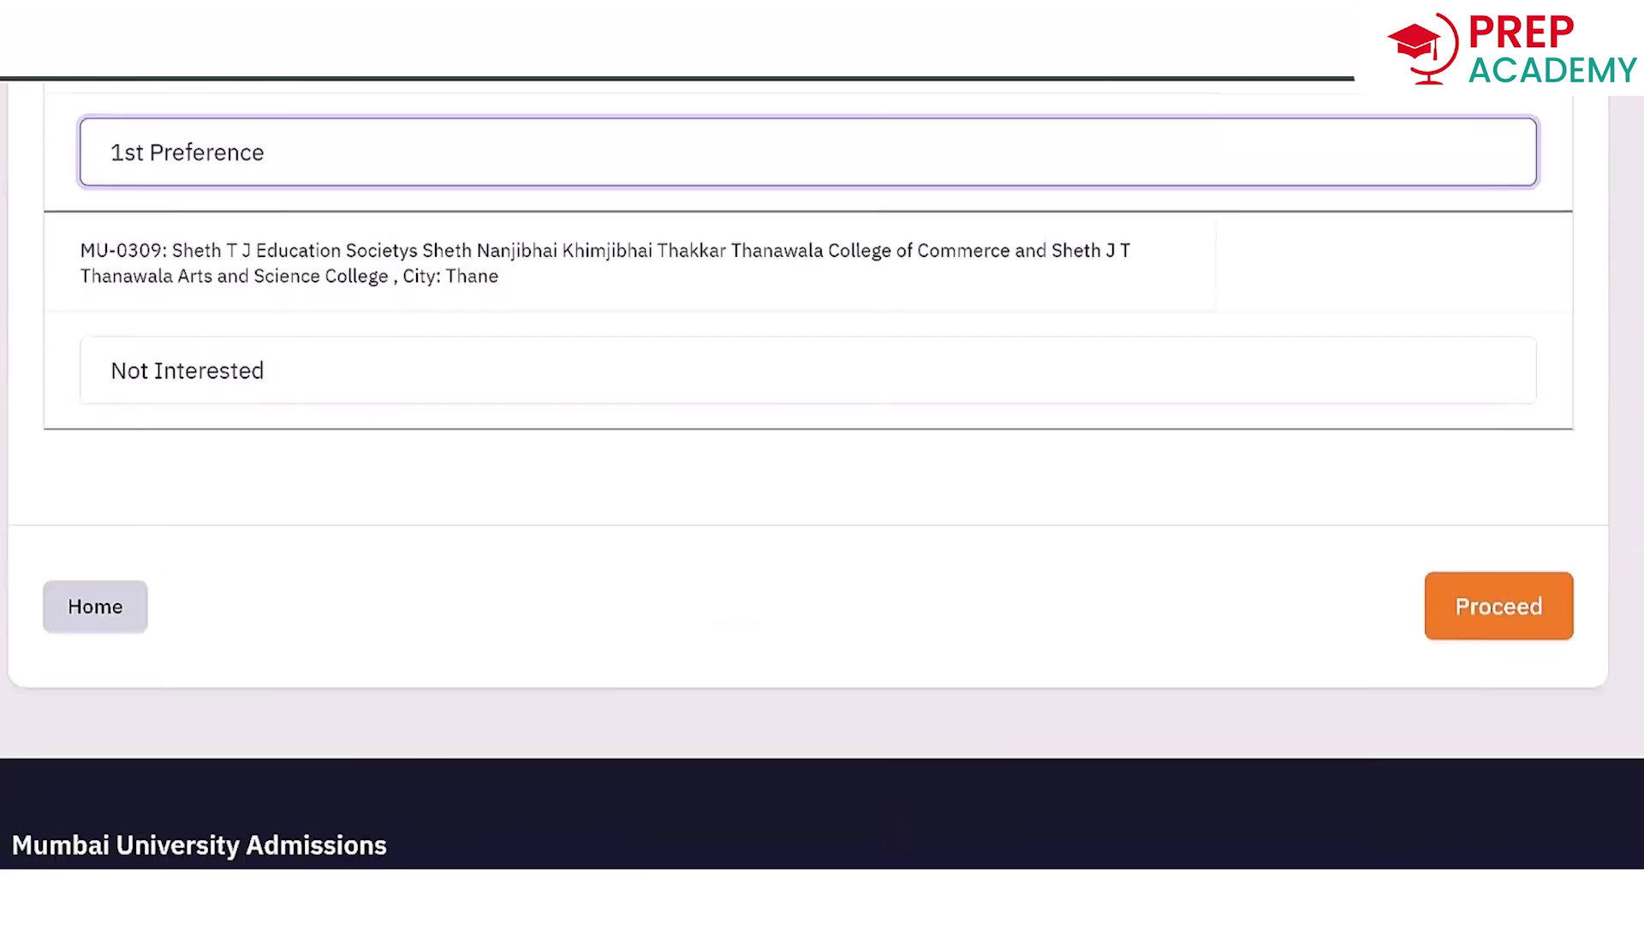
click(1552, 606)
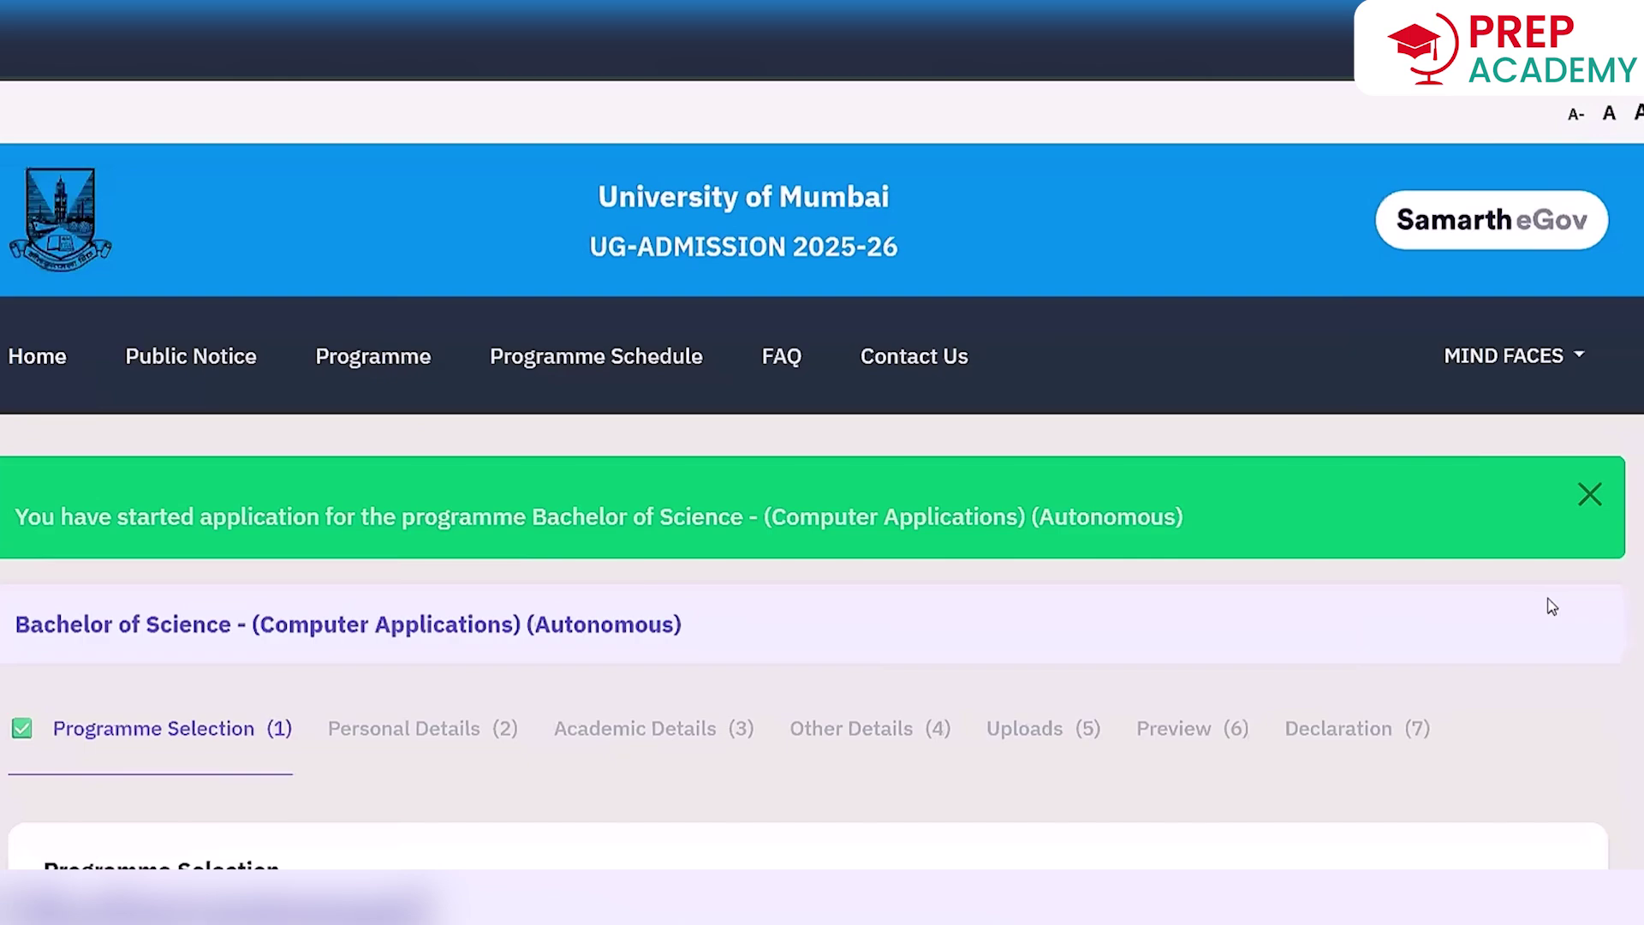
Continue to Academic Details, where Class X year 2023 and school Vibgyor are prefilled.
scroll(1552, 607, down, 3)
scroll(1553, 606, down, 10)
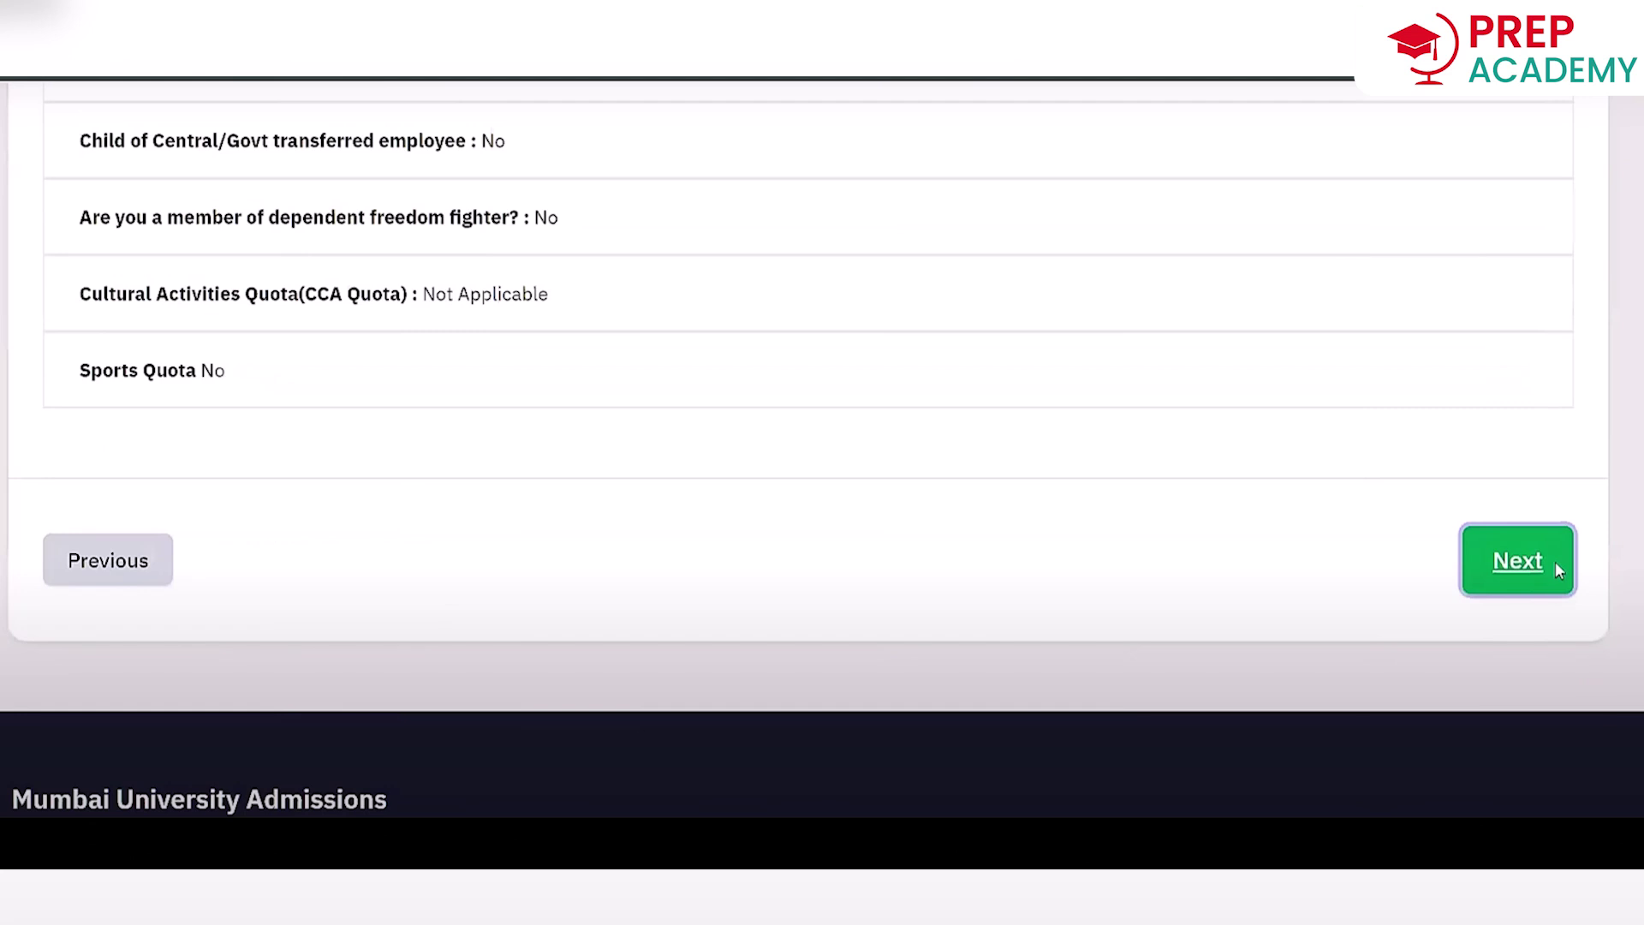
click(1555, 562)
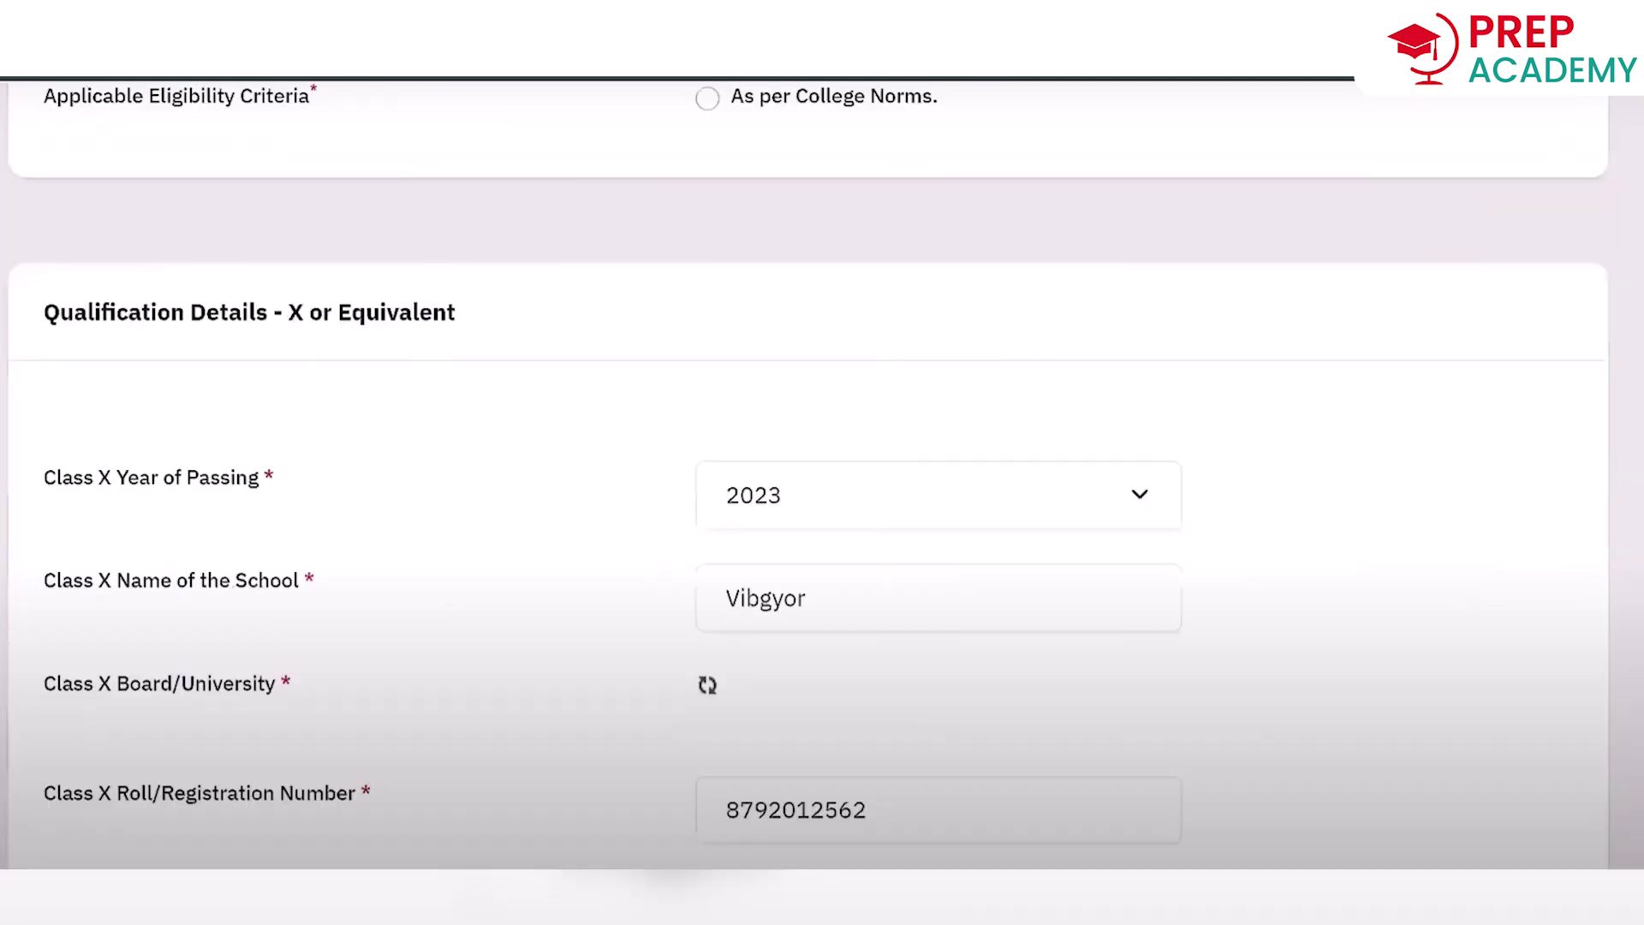